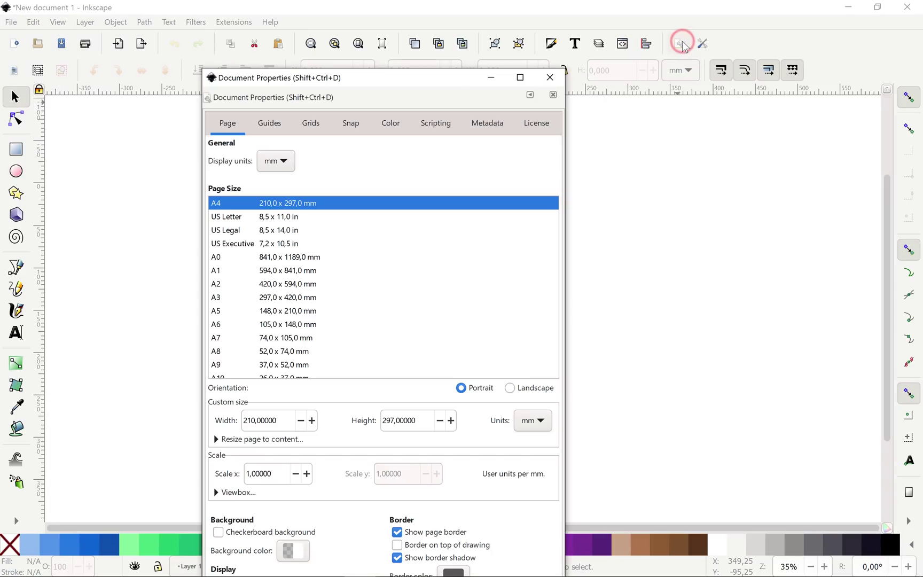
Turn off the page border display in the document properties.
drag(443, 83, 804, 34)
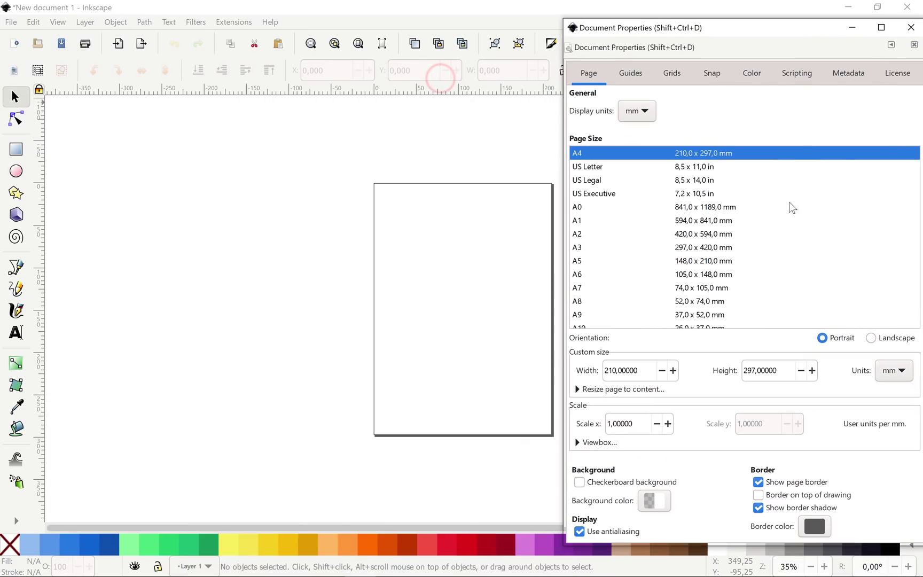
click(765, 485)
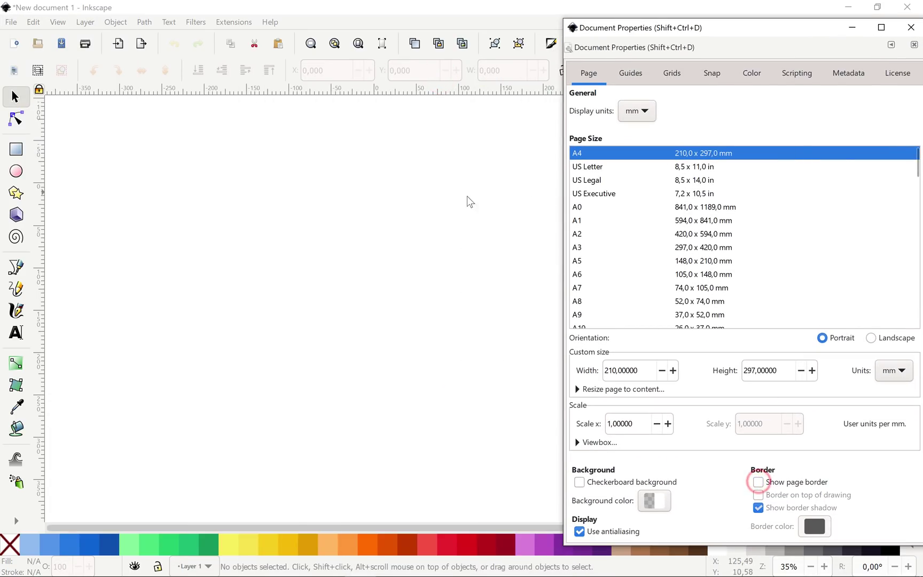
key(alt+F4)
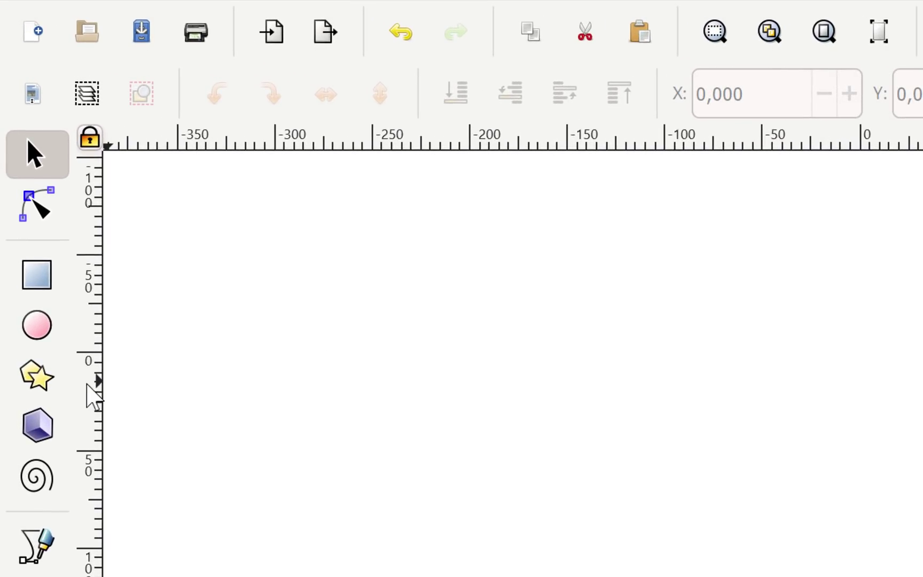
Draw an upright five-corner polygon about 125 by 119 mm and place it near the canvas's left side, then deselect it.
click(37, 375)
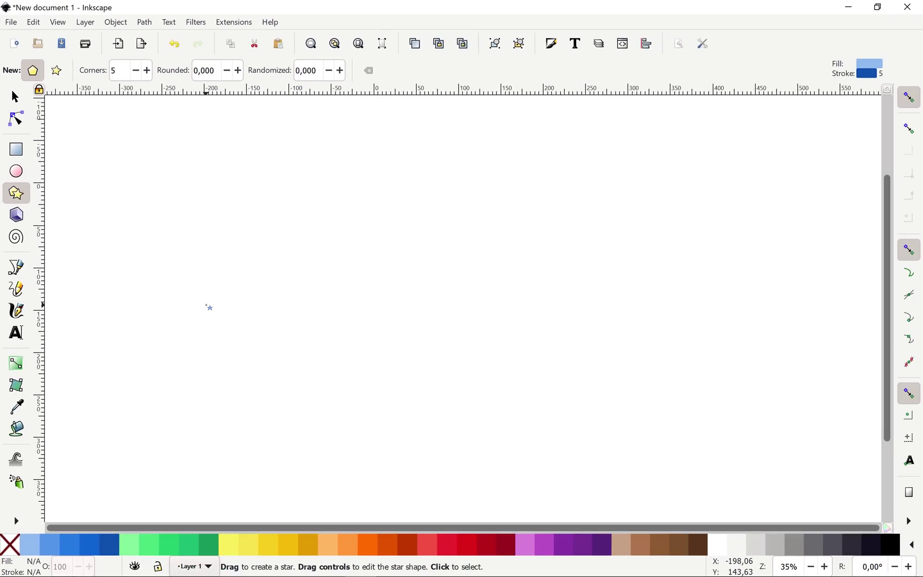
drag(209, 307, 208, 250)
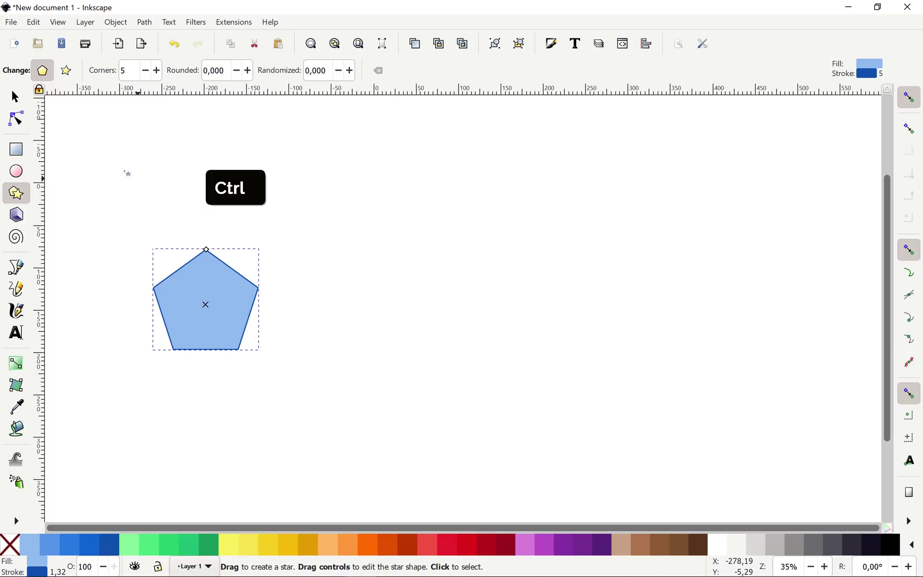
click(18, 103)
drag(231, 309, 207, 306)
click(267, 296)
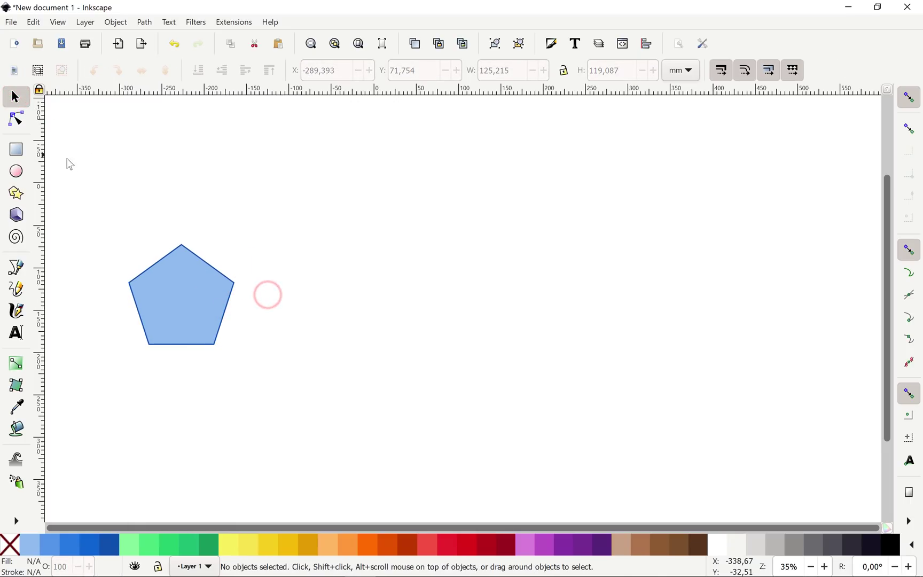
Draw a flat-topped six-corner polygon about 129 by 112 mm and place it in line to the right of the pentagon.
click(16, 193)
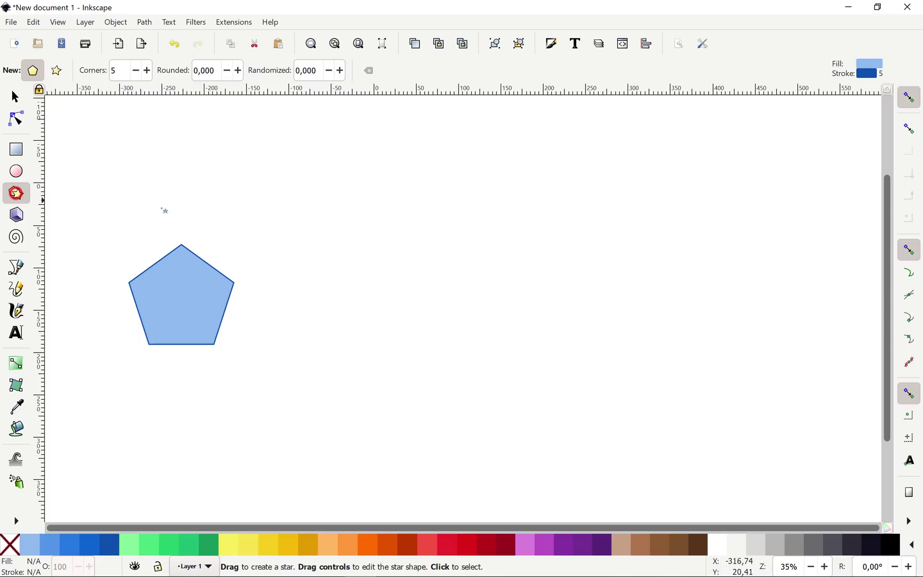
click(147, 70)
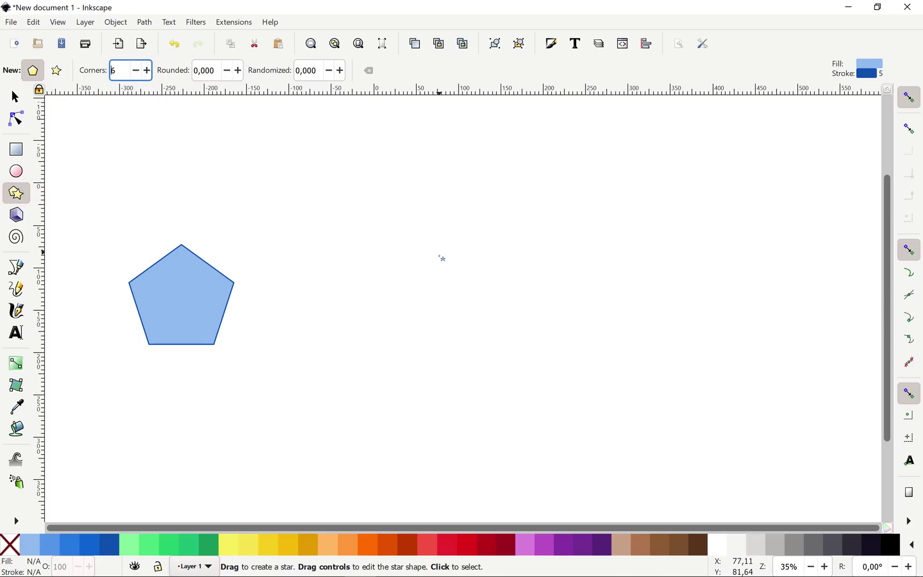
key(ctrl+z)
drag(372, 281, 401, 235)
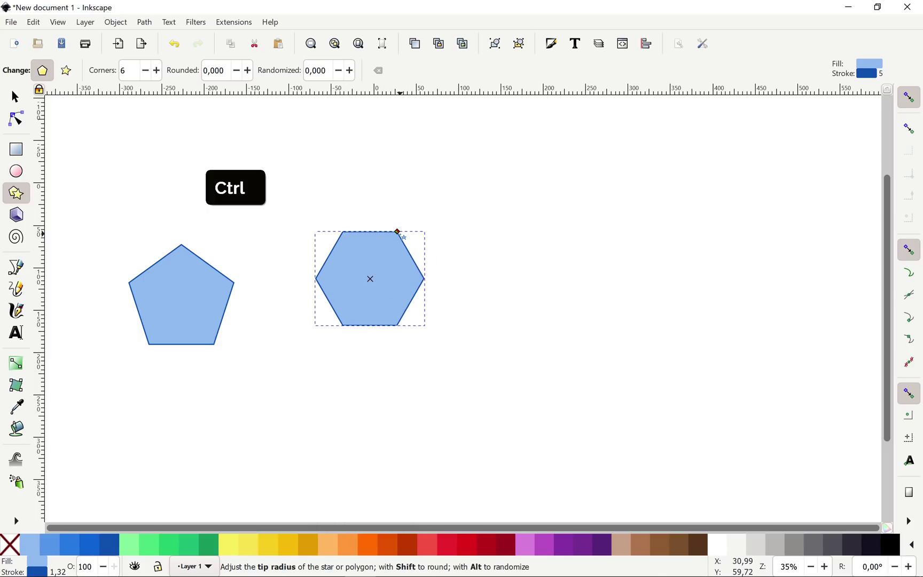
key(Escape)
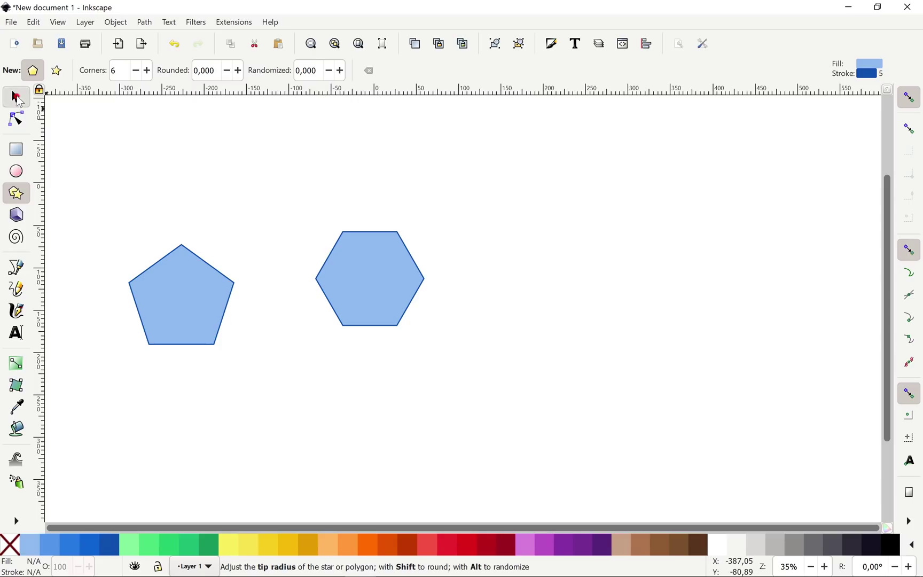
click(15, 97)
drag(380, 263, 376, 291)
click(475, 282)
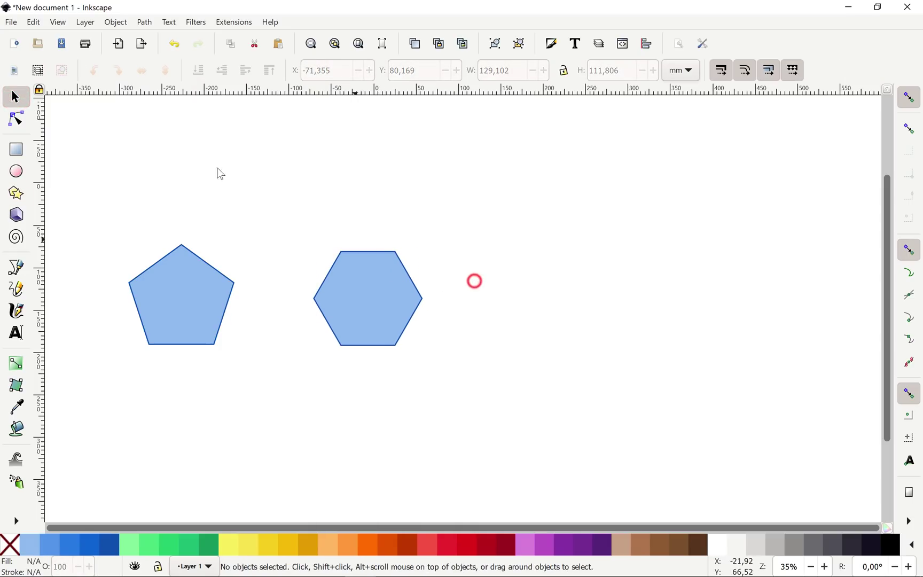
Draw an upright seven-corner polygon about 128 by 125 mm and place it in line to the right of the hexagon.
click(16, 193)
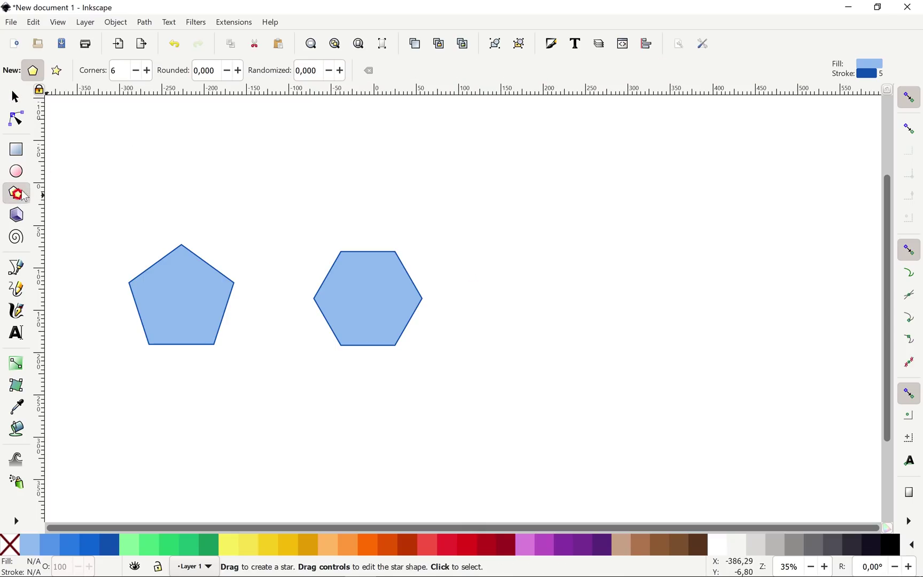
click(146, 70)
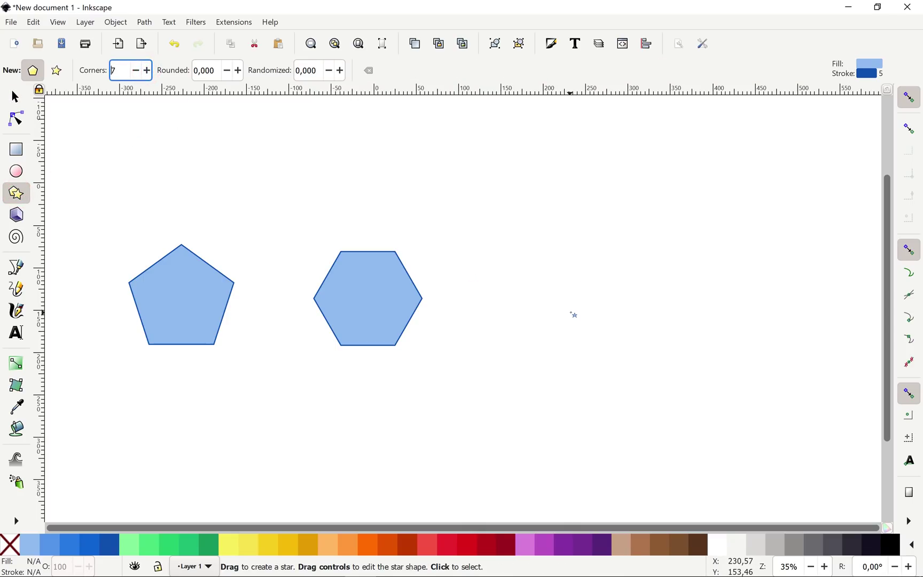
drag(574, 319, 574, 262)
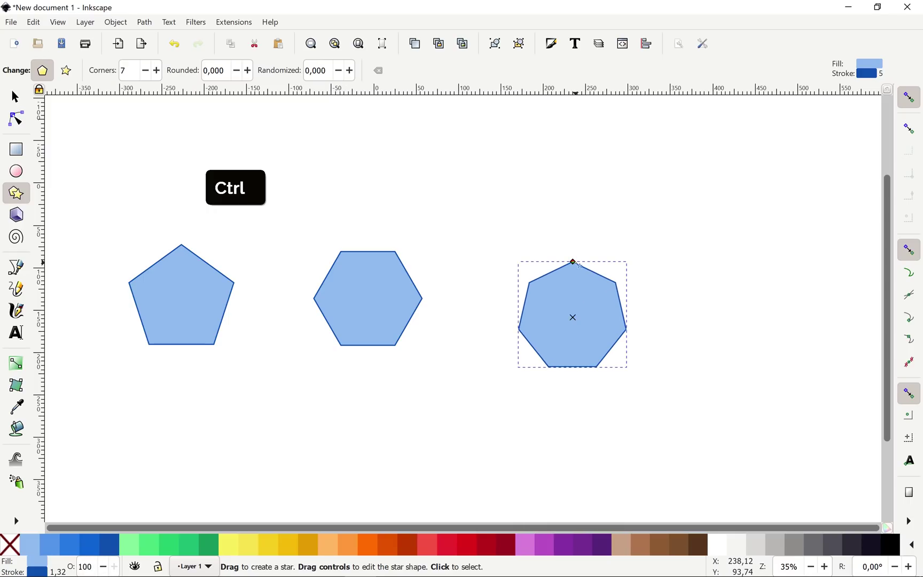
key(s)
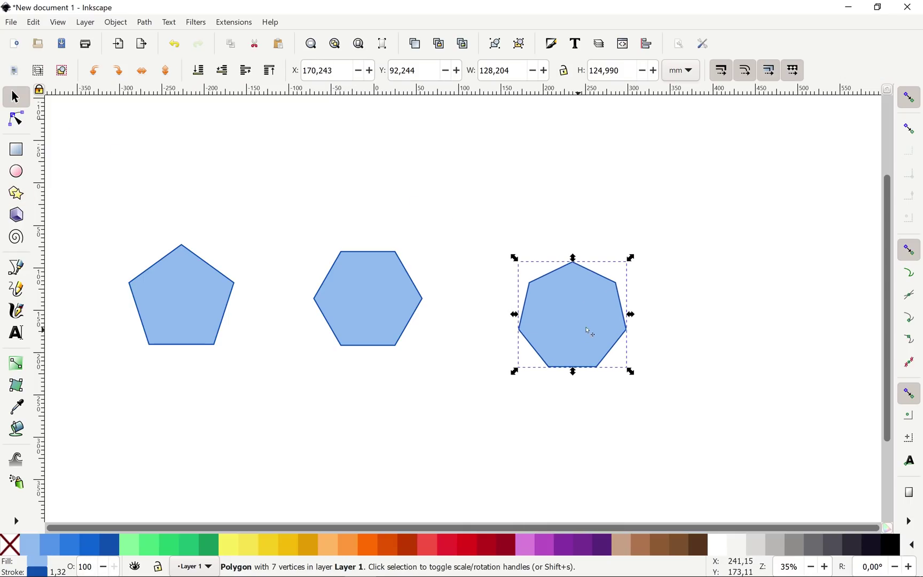
mouse_move(586, 327)
mouse_down()
mouse_move(574, 304)
mouse_move(579, 310)
mouse_up()
click(657, 295)
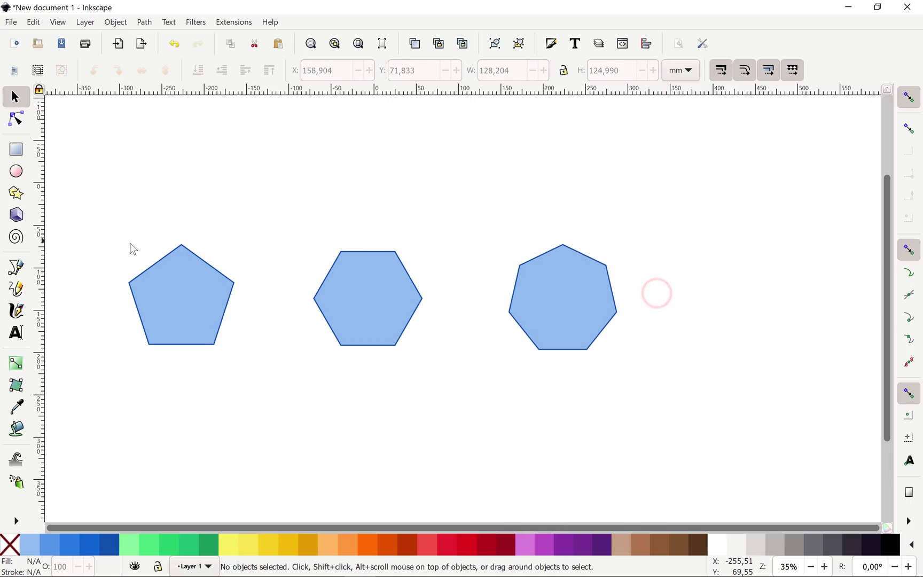
Set the polygon tool to draw new shapes with 8 corners.
click(14, 193)
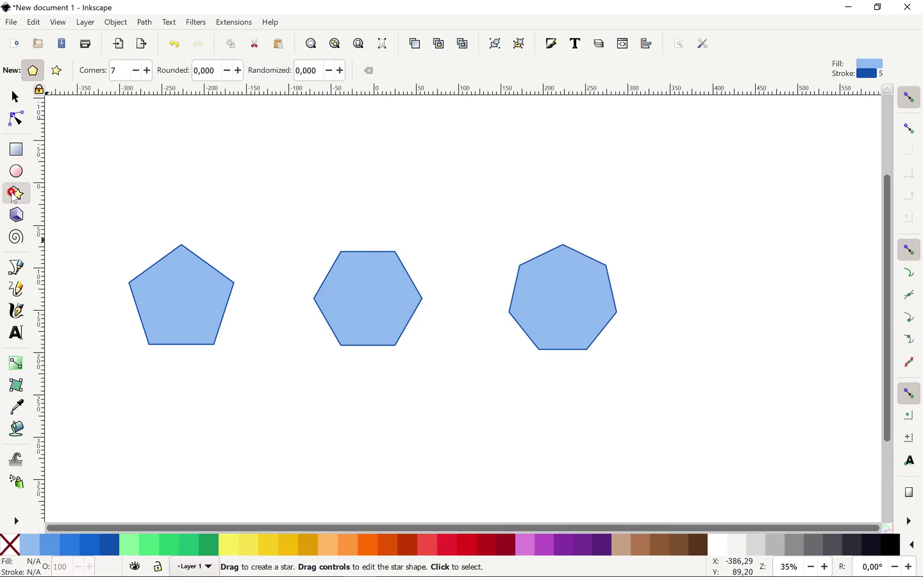
click(148, 70)
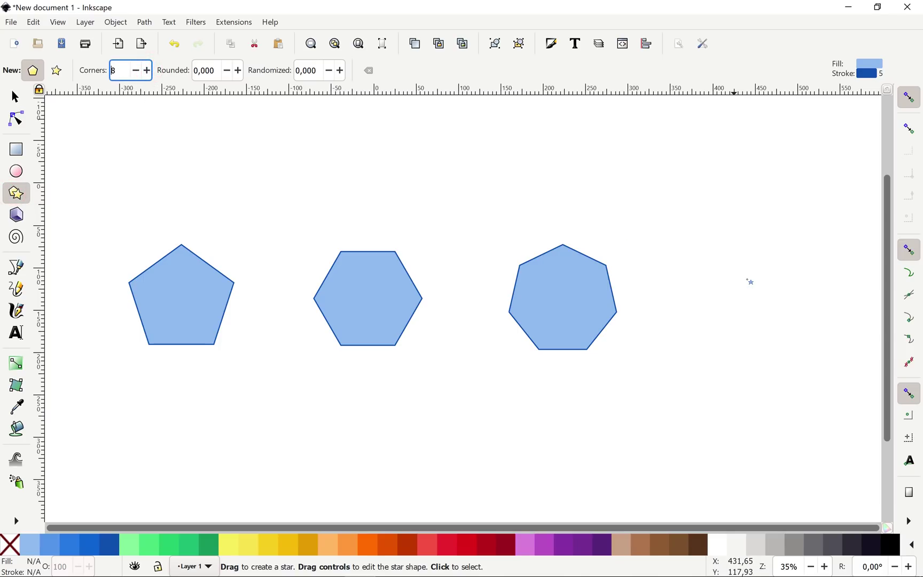
drag(721, 269, 761, 281)
key(ctrl)
key(BackSpace)
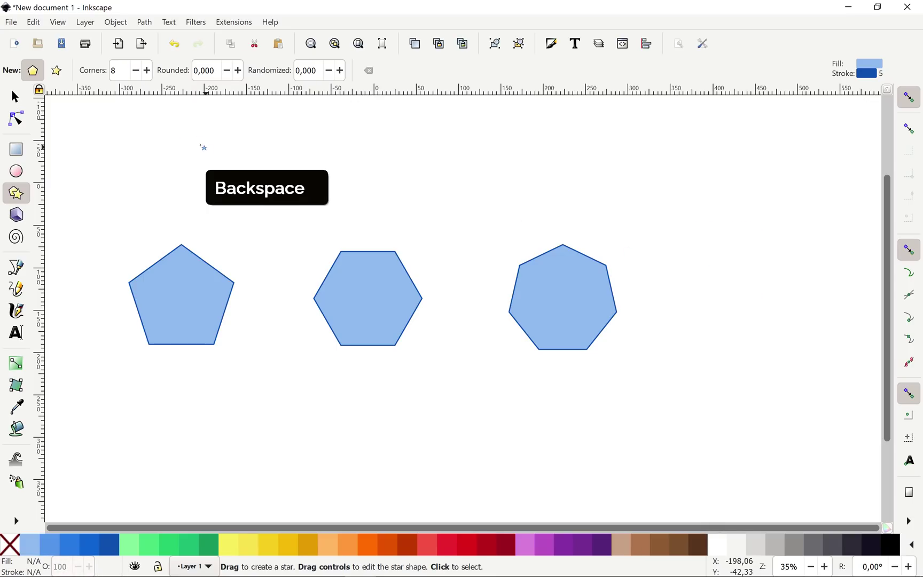
Set rotation snapping to every 22.5 degrees in the step preferences.
click(31, 24)
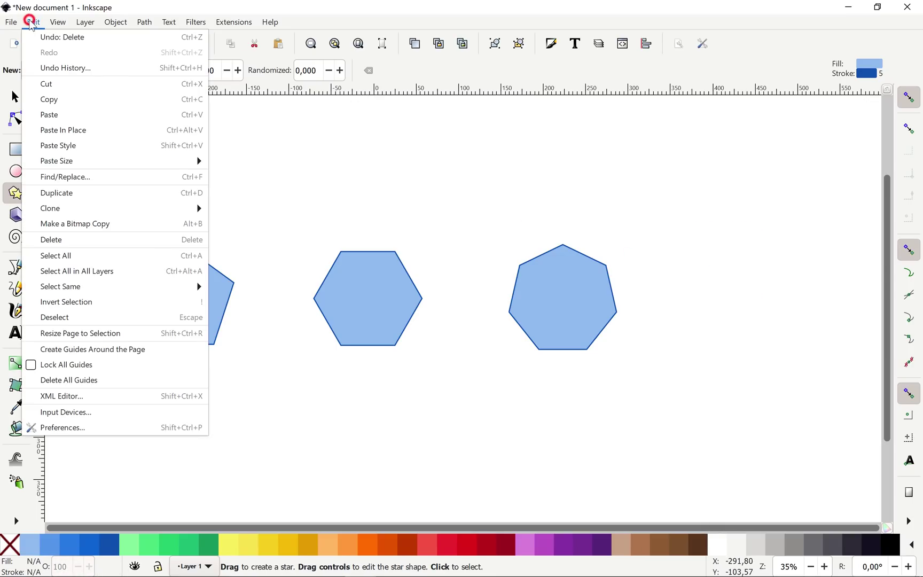
click(77, 427)
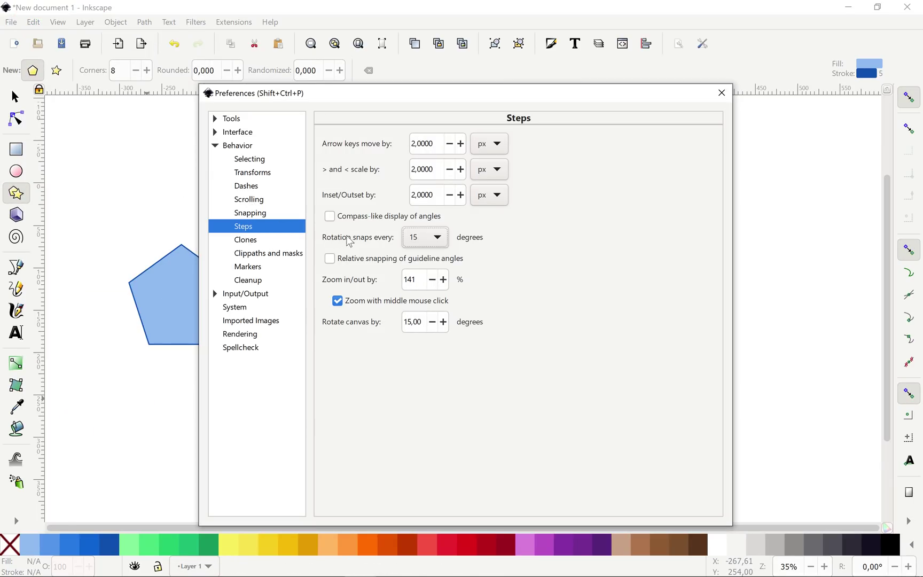
click(440, 239)
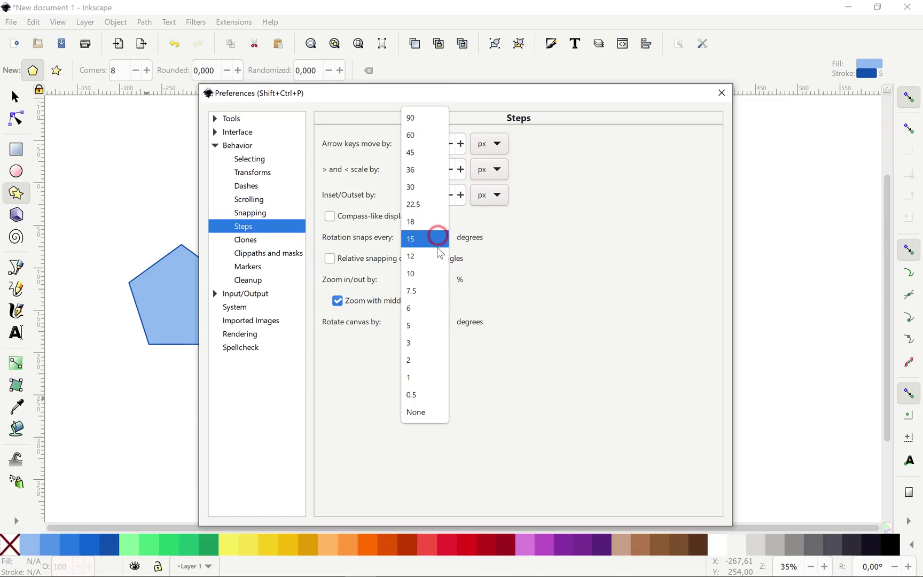
click(433, 206)
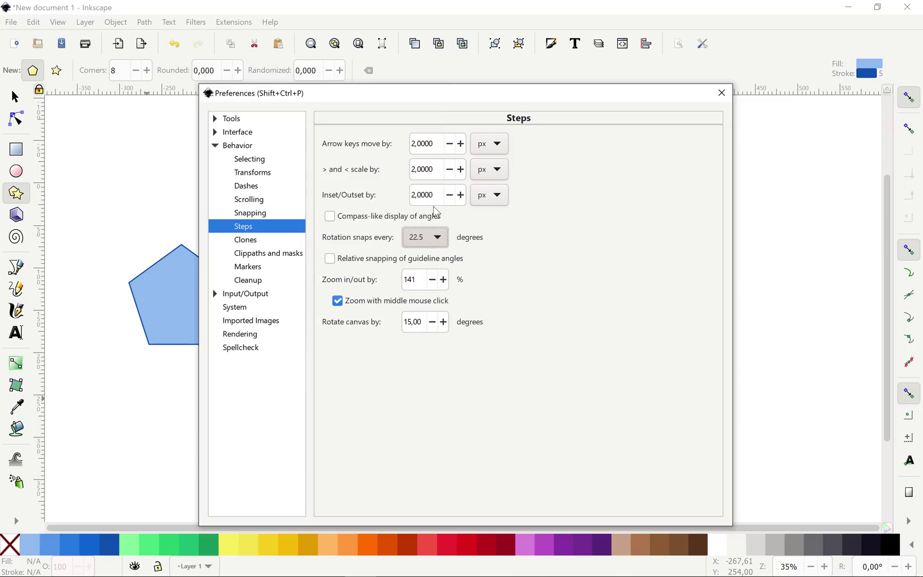
click(722, 94)
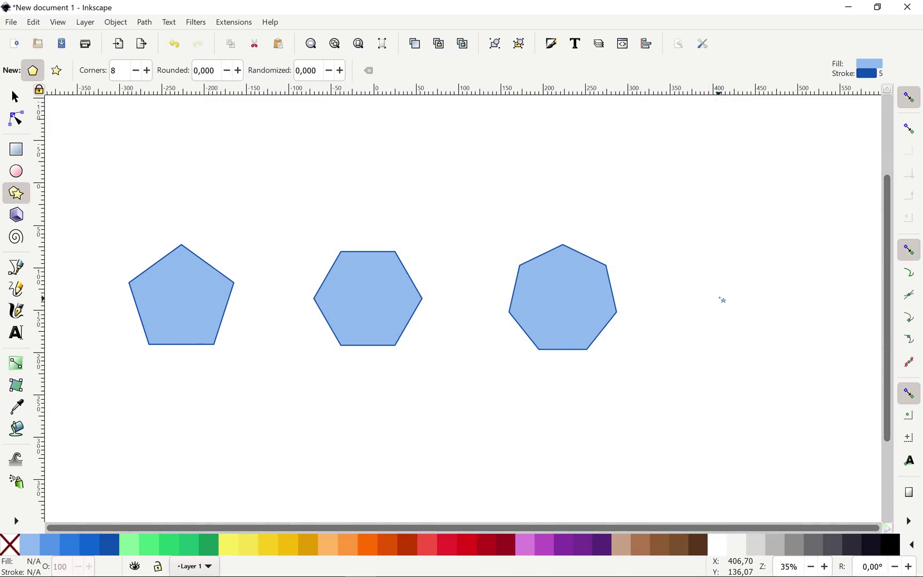
Draw a flat-topped octagon about 113 mm wide and place it in line to the right of the heptagon.
drag(706, 286, 731, 335)
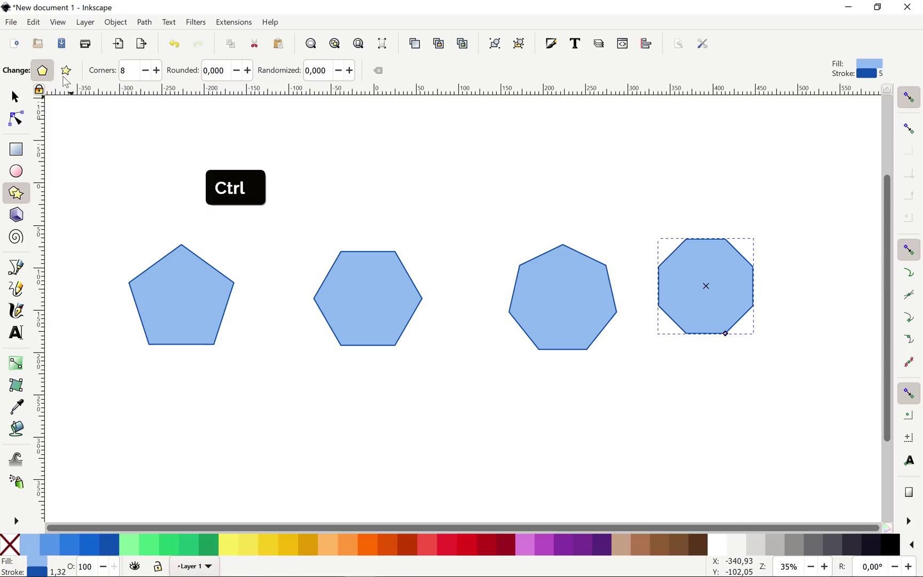
click(15, 98)
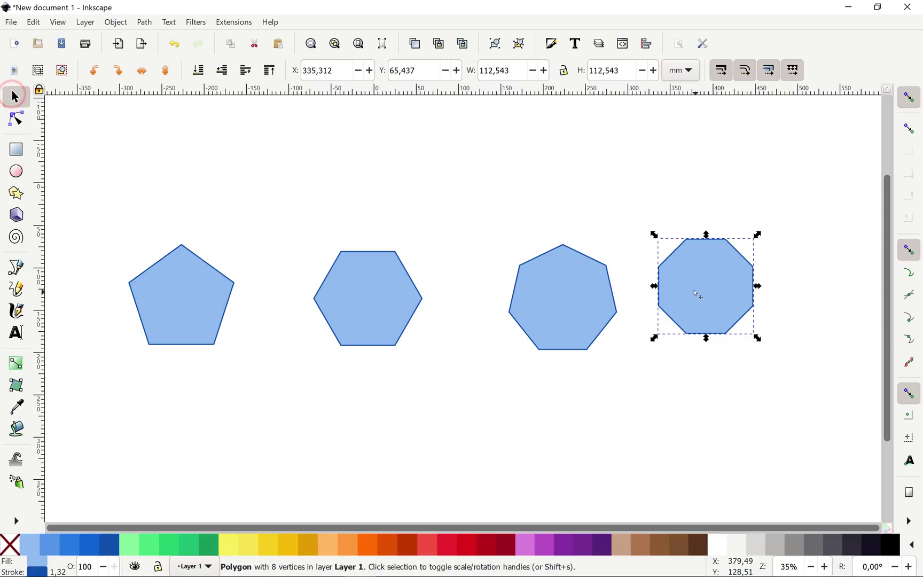
drag(702, 284, 759, 298)
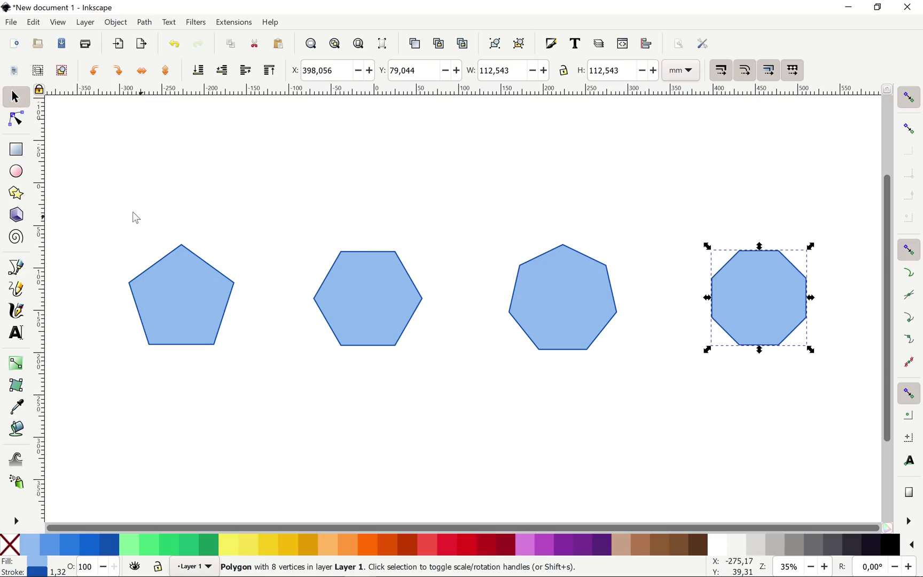
click(120, 205)
Align all four polygons' centres on a horizontal axis and distribute their centres evenly in the horizontal direction.
drag(89, 186, 844, 394)
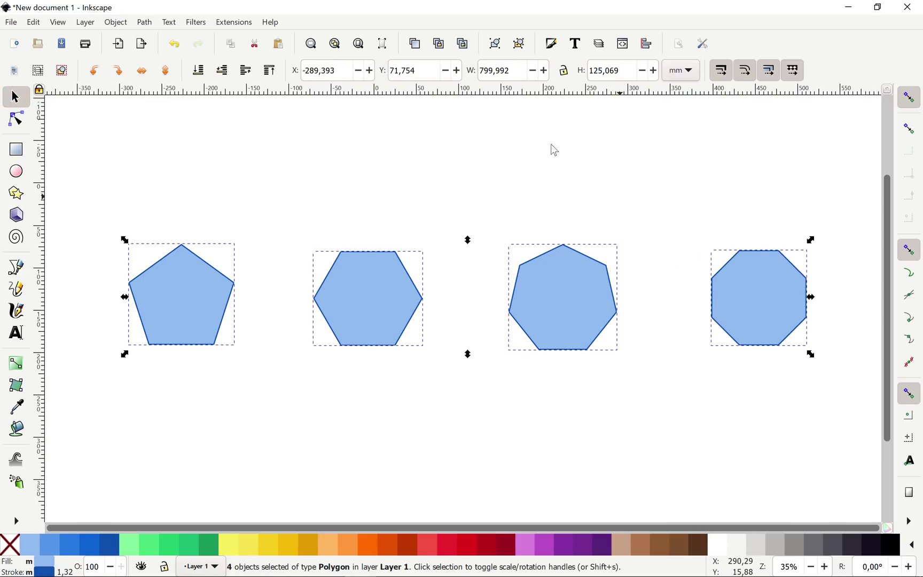
click(651, 46)
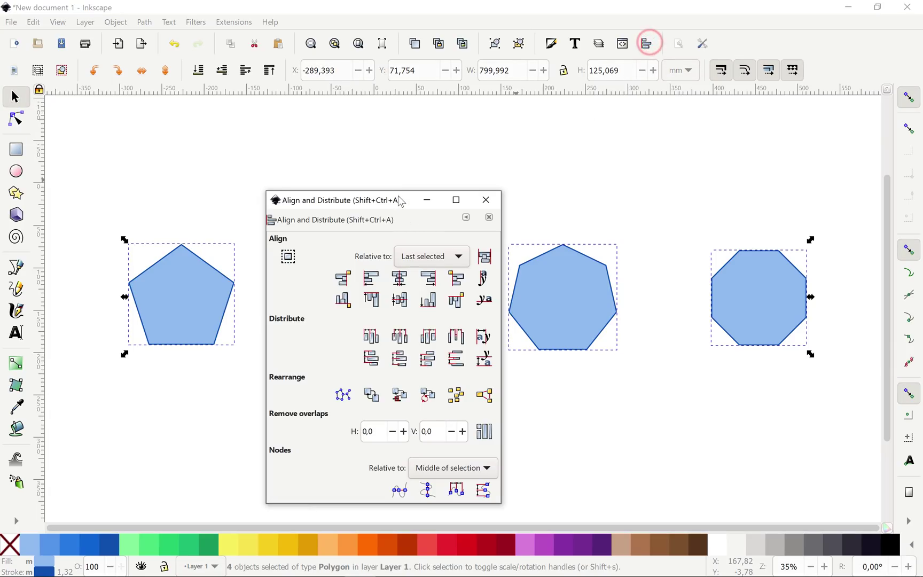
drag(398, 196, 625, 176)
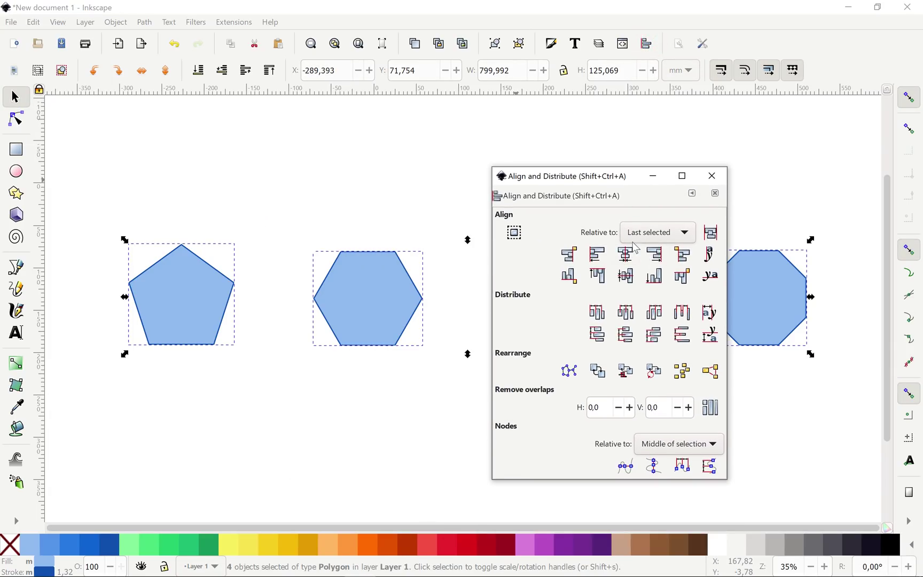
click(629, 273)
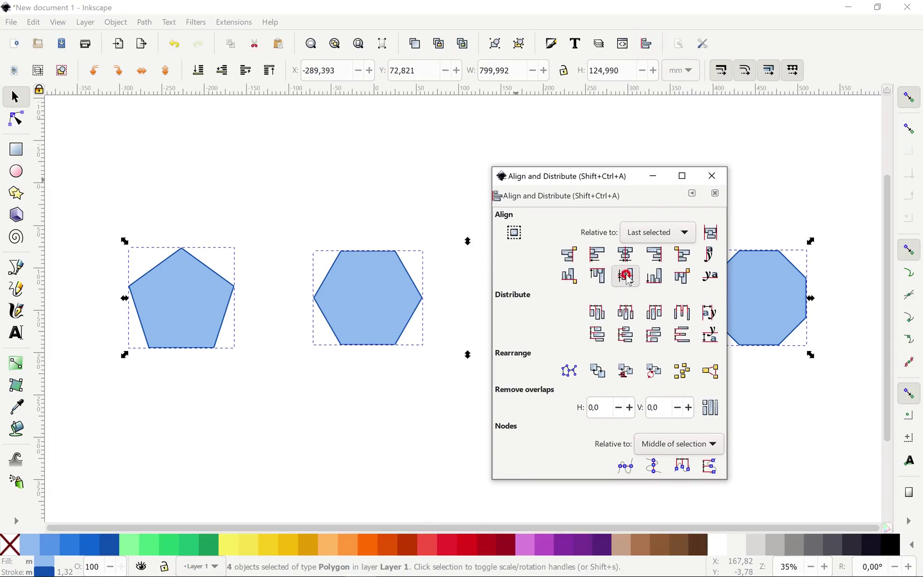
click(629, 314)
click(712, 176)
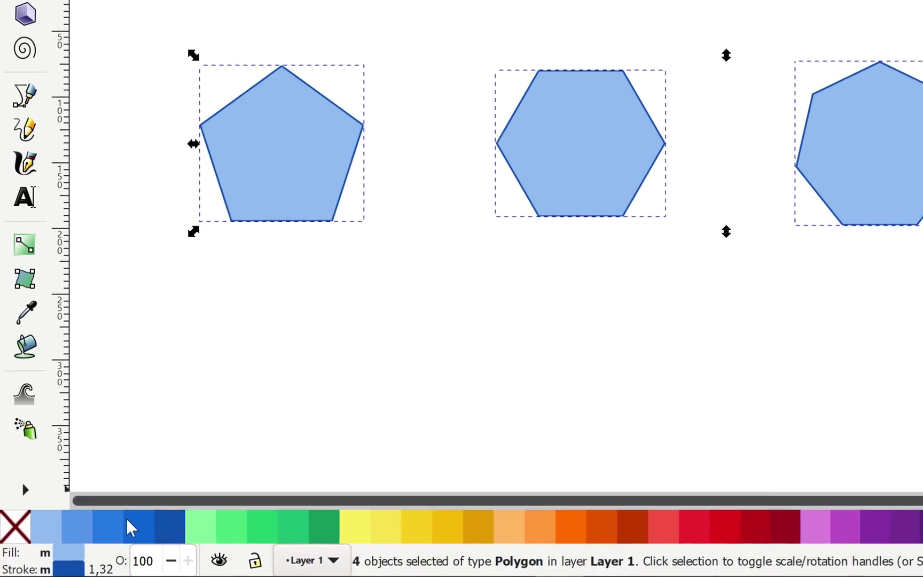
Set the opacity of all four polygons to 50 and deselect them.
double_click(165, 557)
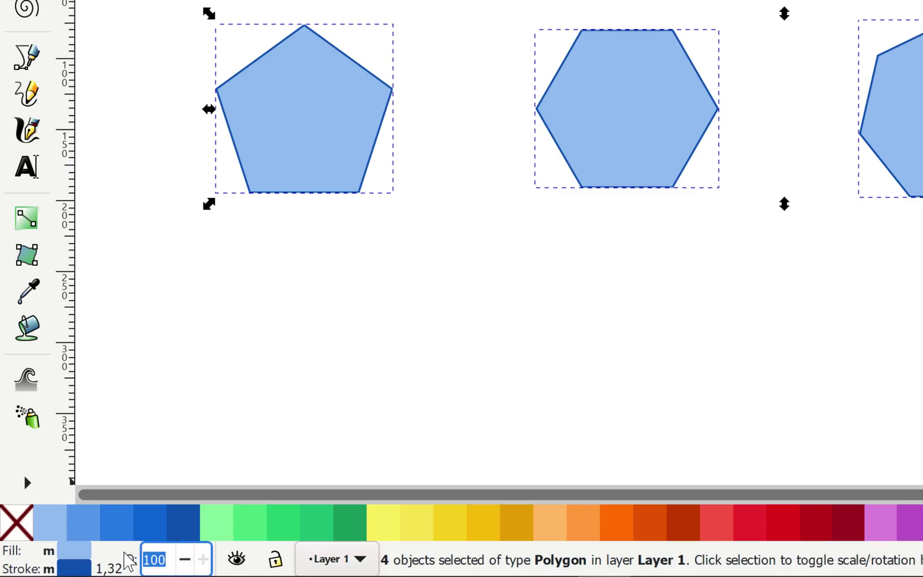
text(50)
key(Return)
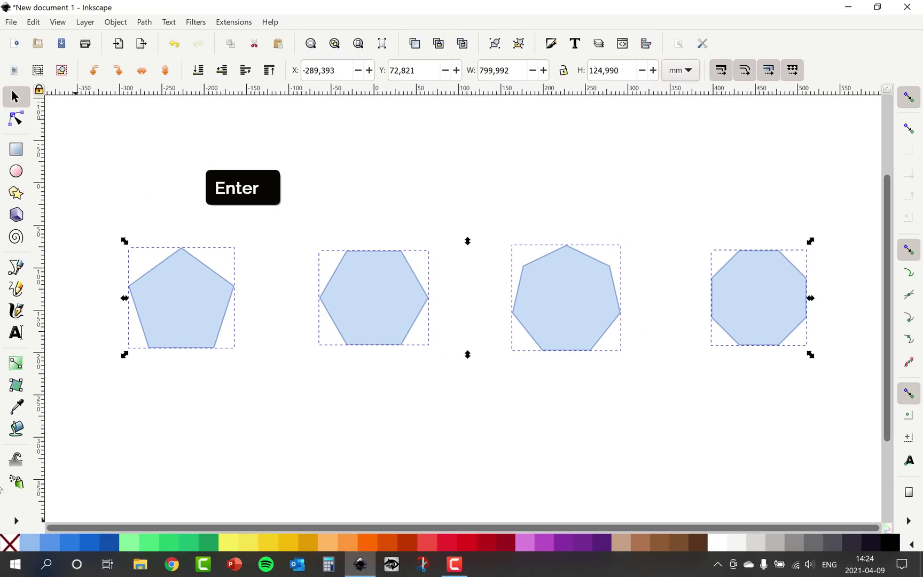
click(245, 456)
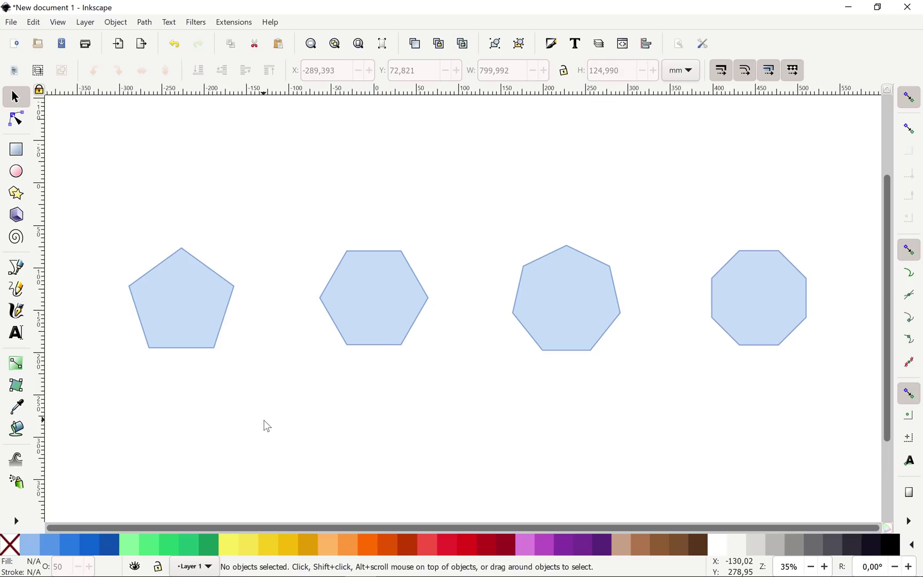
Draw a circle about 81 mm in diameter and place it beside the pentagon's upper left edge.
key(space)
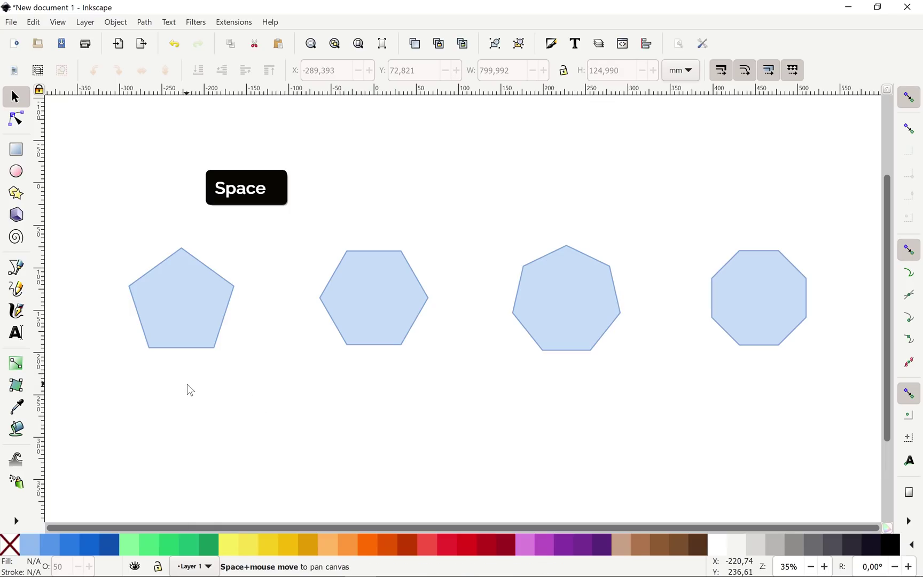
drag(346, 387, 394, 385)
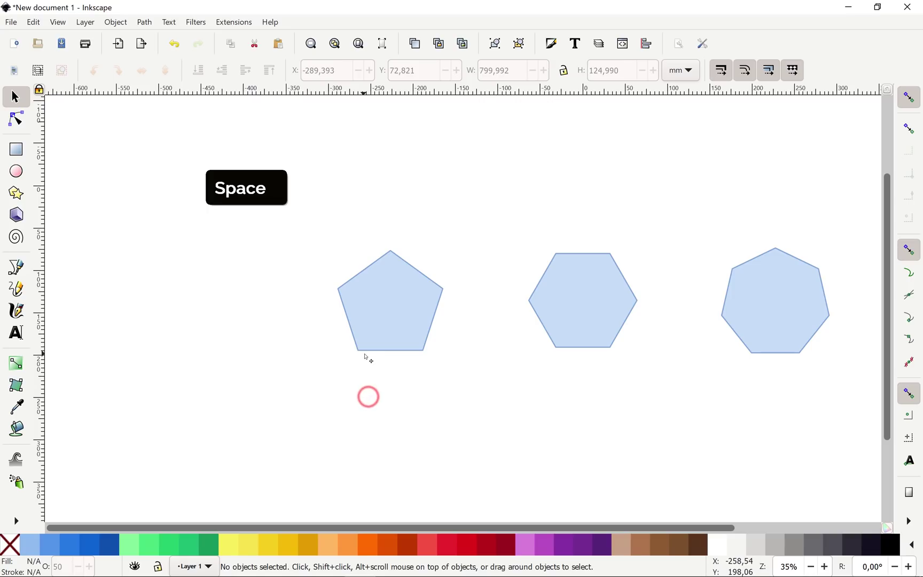
click(16, 171)
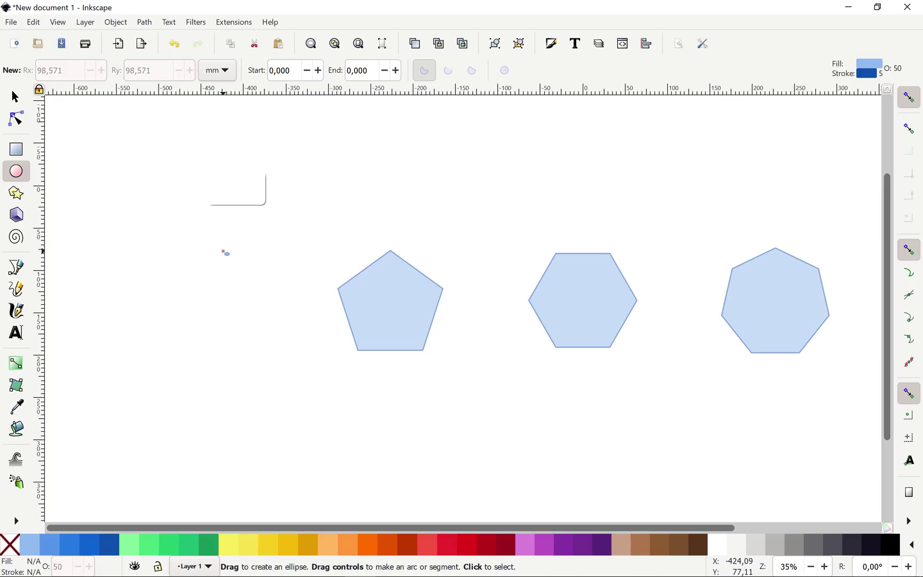
drag(223, 252, 303, 322)
click(15, 97)
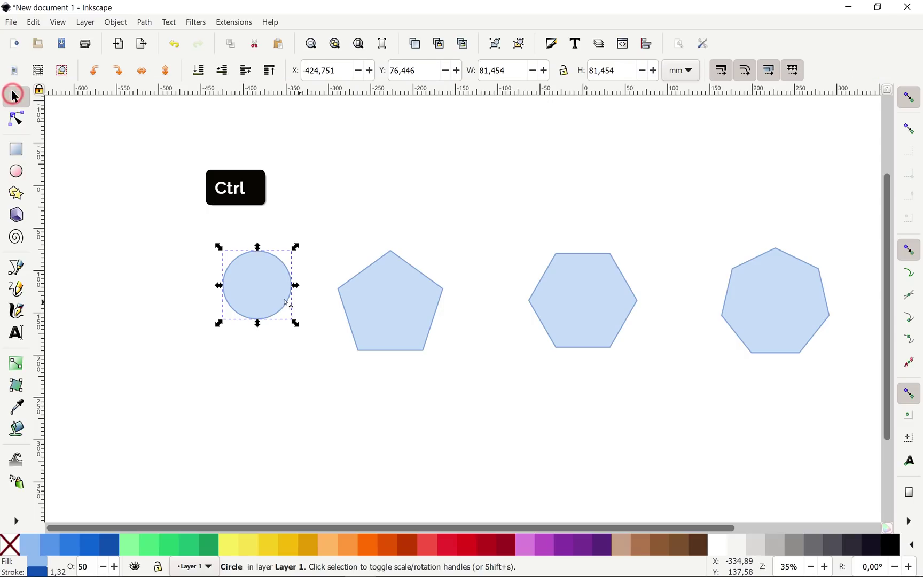
drag(267, 285, 314, 272)
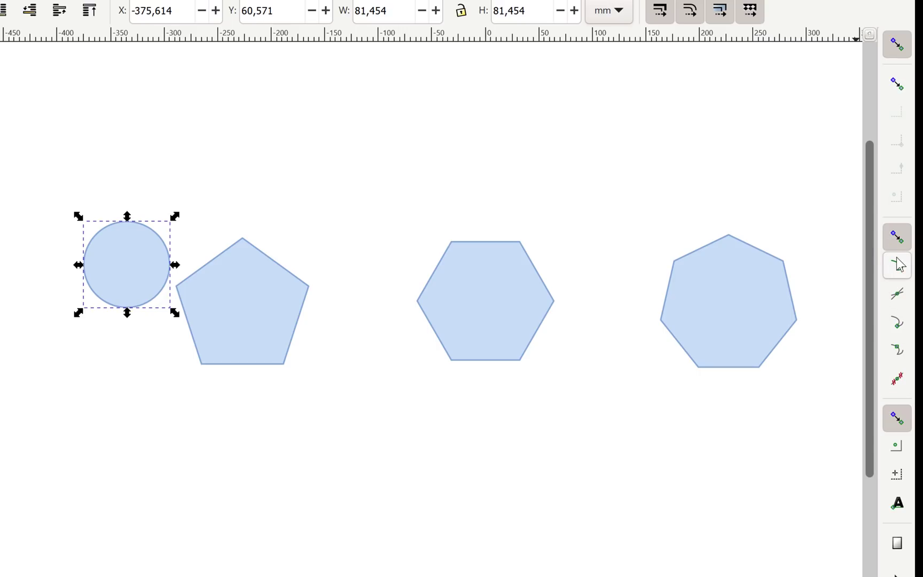
Enable snapping to cusp nodes and object midpoints, and centre the circle on the pentagon's left corner.
click(898, 324)
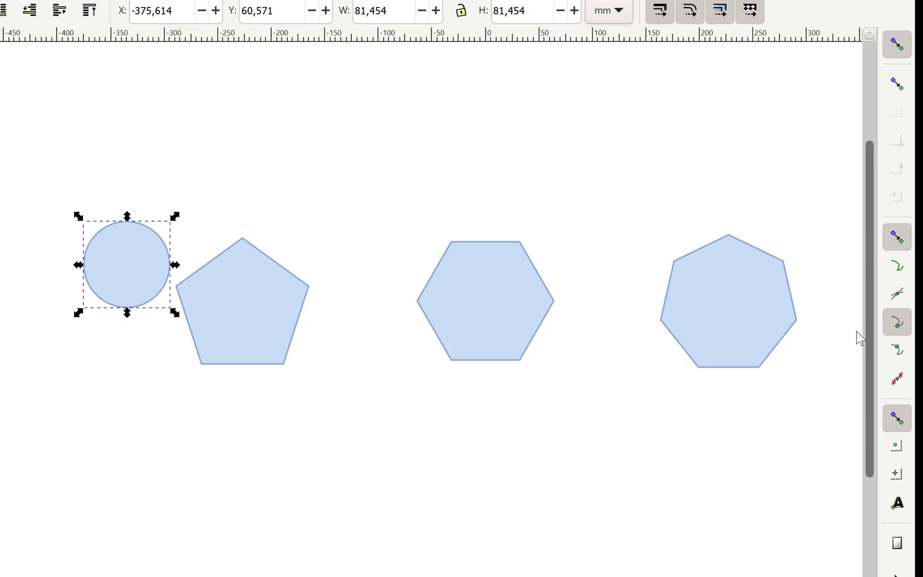
click(901, 450)
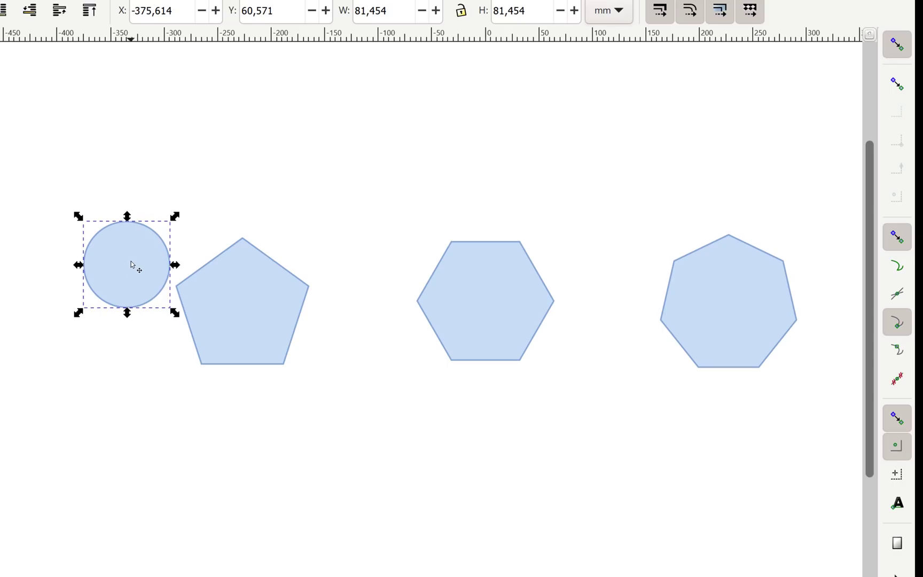
drag(144, 273, 182, 290)
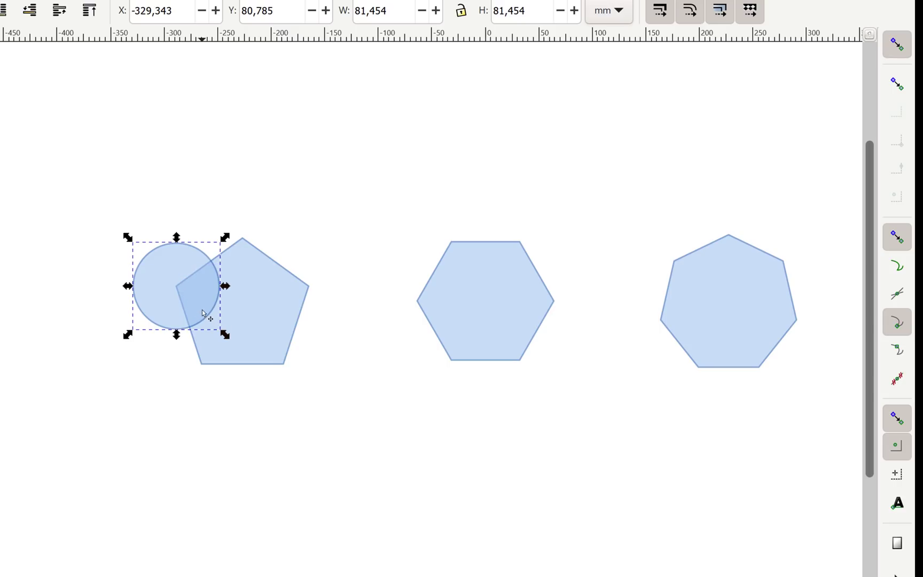
click(183, 288)
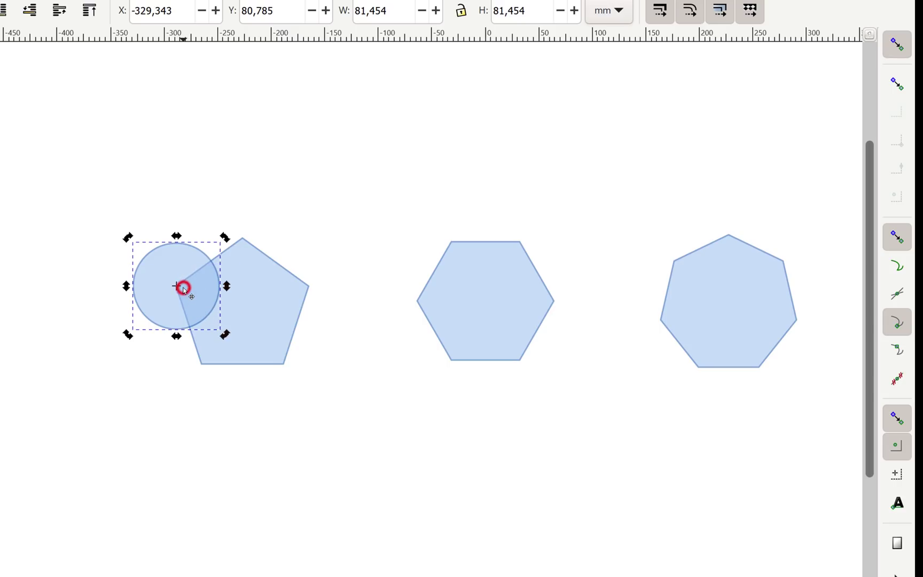
click(109, 296)
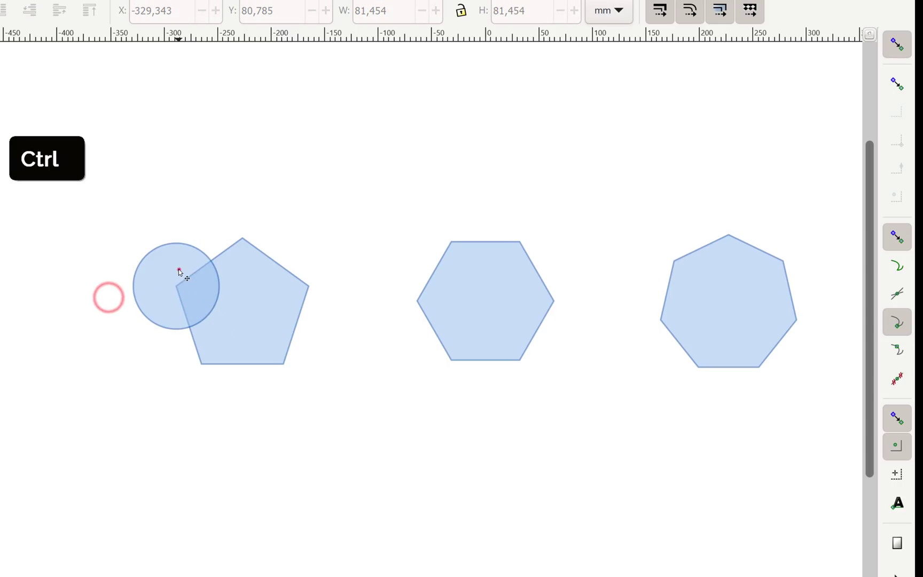
Duplicate the circle onto the pentagon's top corner to test the overlap, and delete the duplicate.
click(179, 268)
key(ctrl+d)
drag(184, 301, 245, 255)
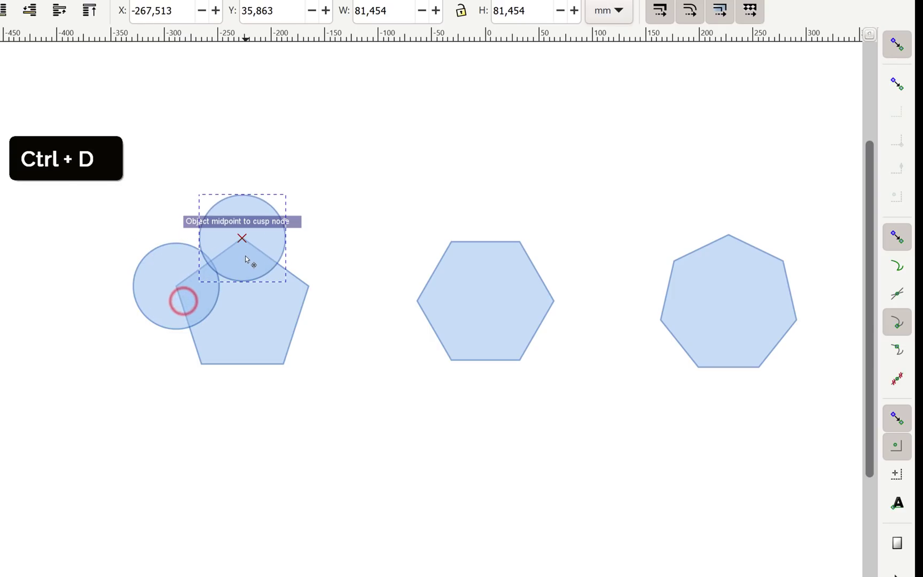
click(343, 216)
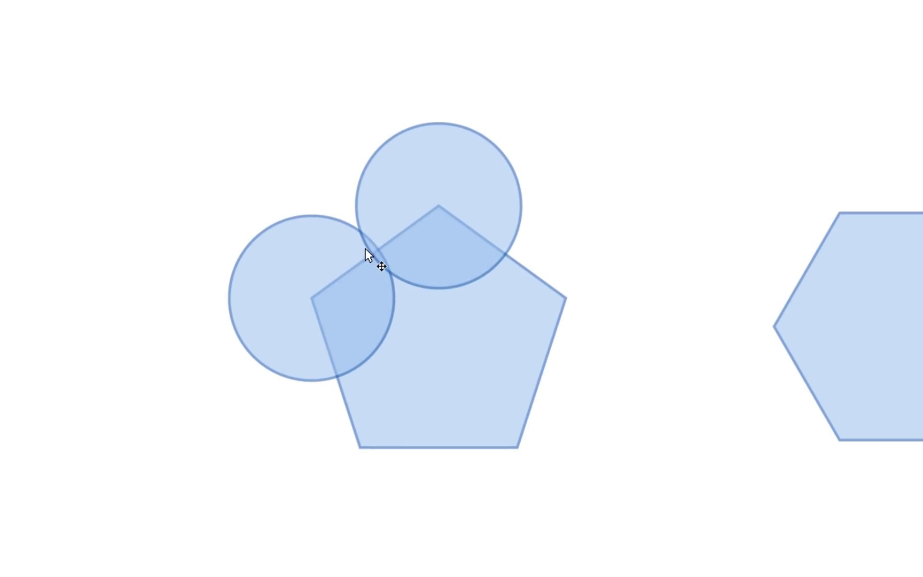
click(504, 187)
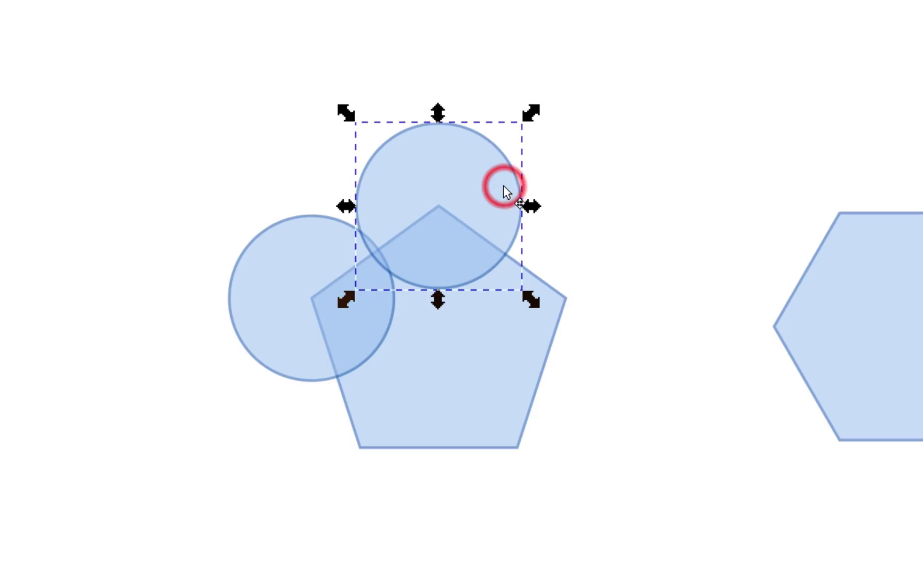
key(BackSpace)
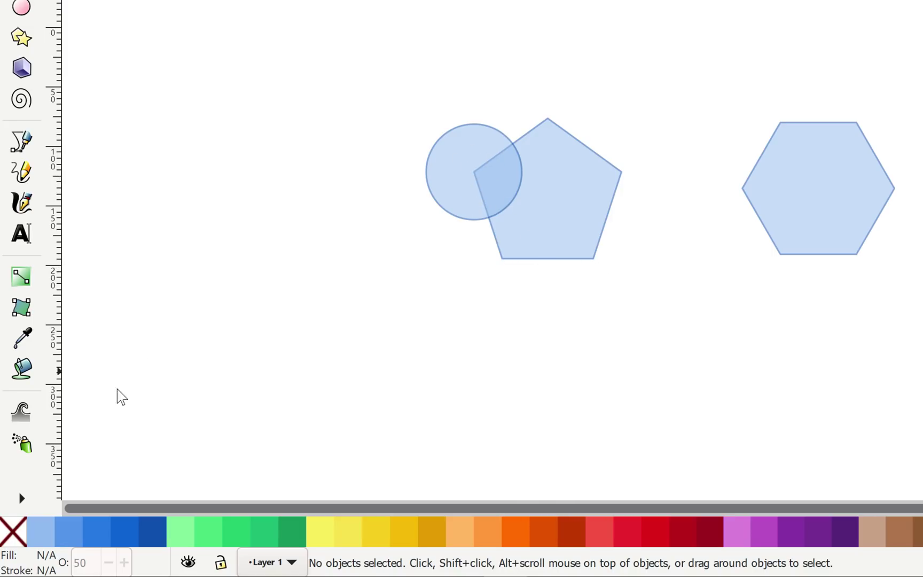
Measure the length of the pentagon's bottom edge from corner to corner.
click(24, 494)
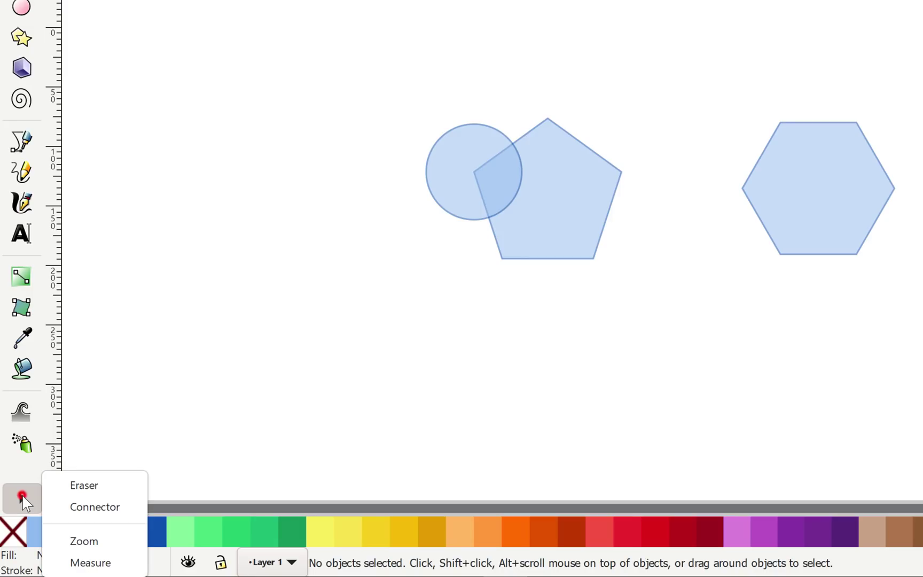
click(96, 564)
mouse_move(501, 259)
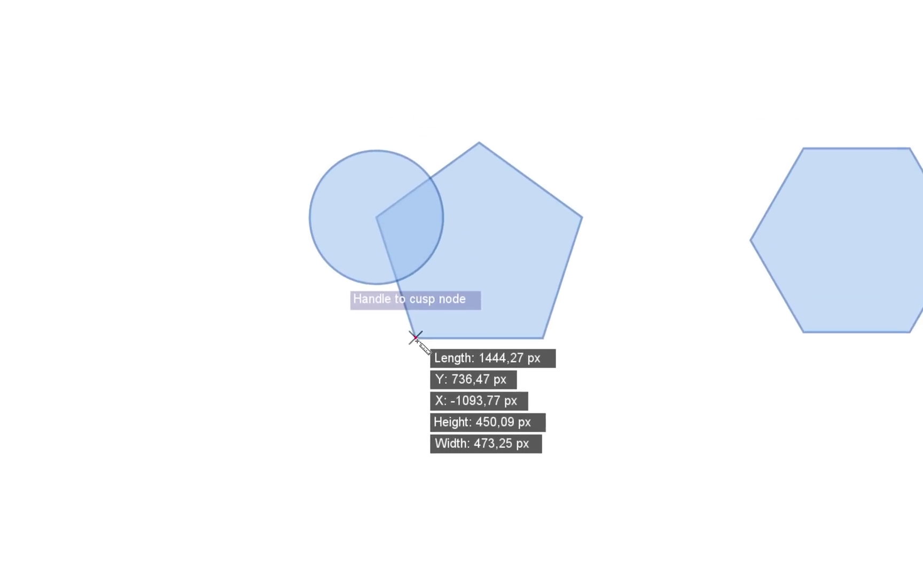
drag(415, 338, 545, 340)
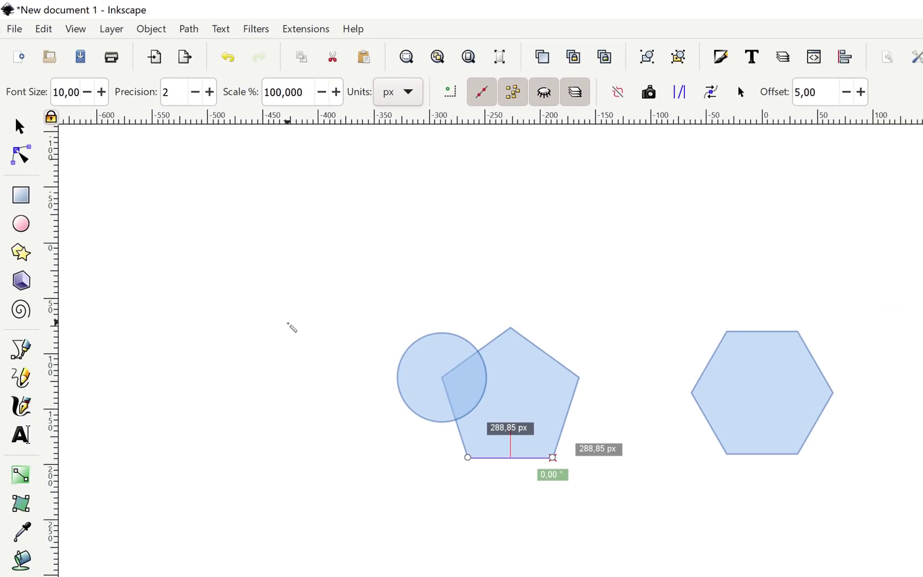
Switch the units to px and set the circle's width to 288,85 with its proportions locked.
key(s)
click(426, 362)
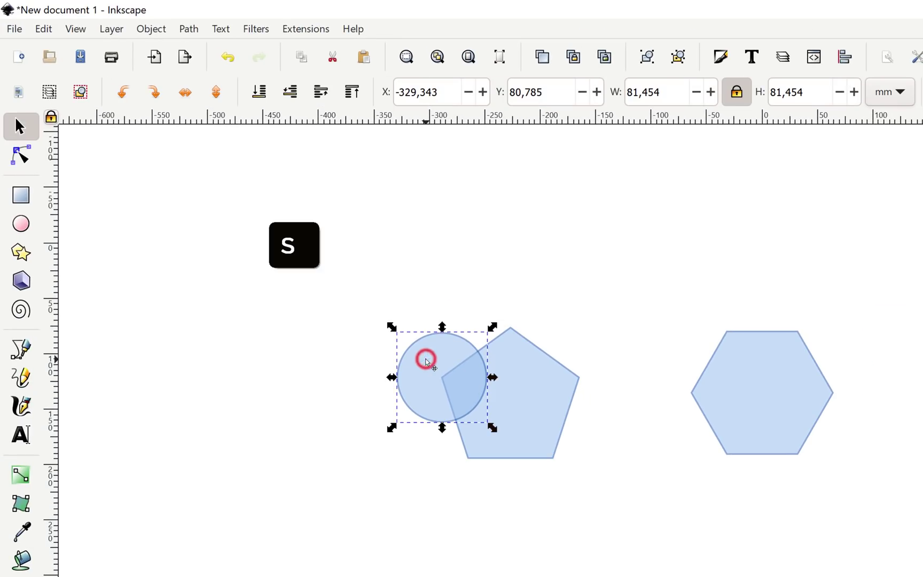
click(904, 95)
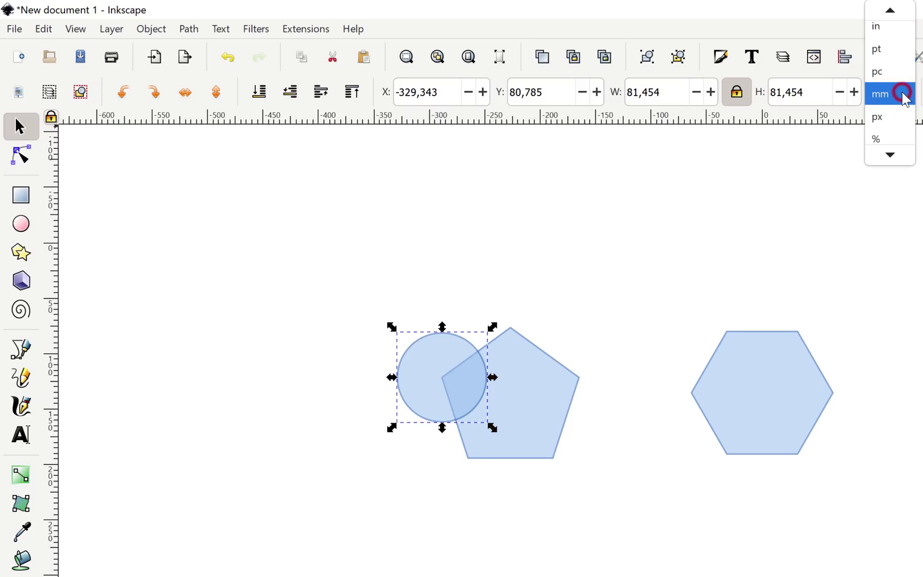
click(890, 121)
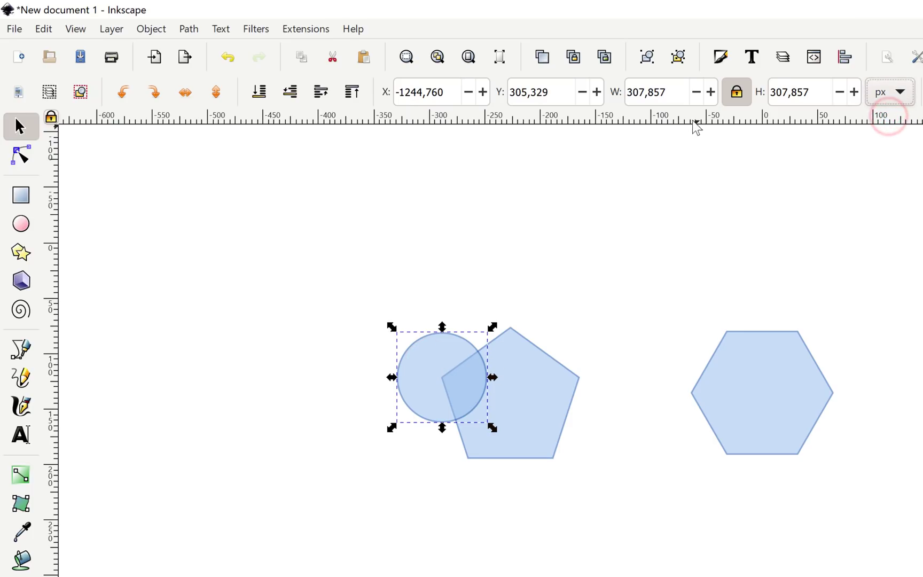
click(678, 93)
double_click(666, 93)
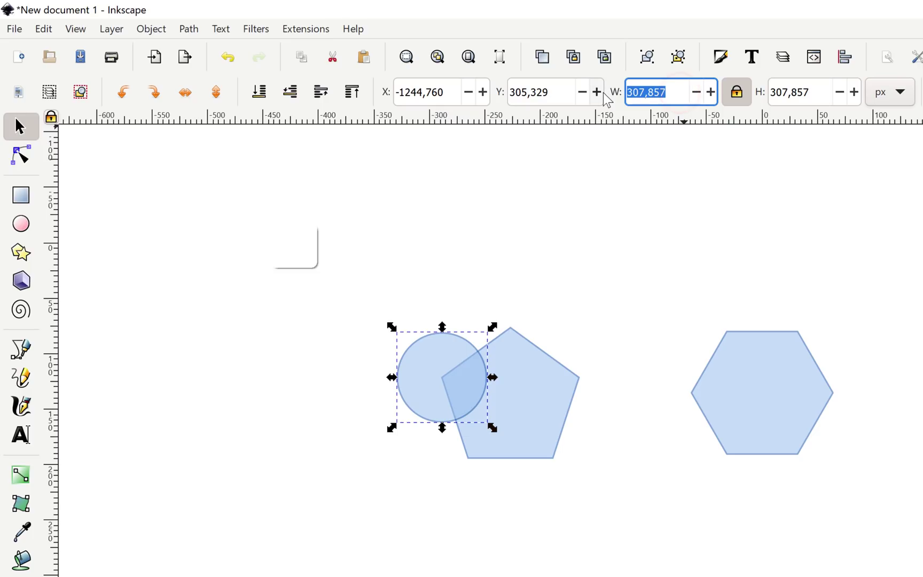
text(288,)
text(85)
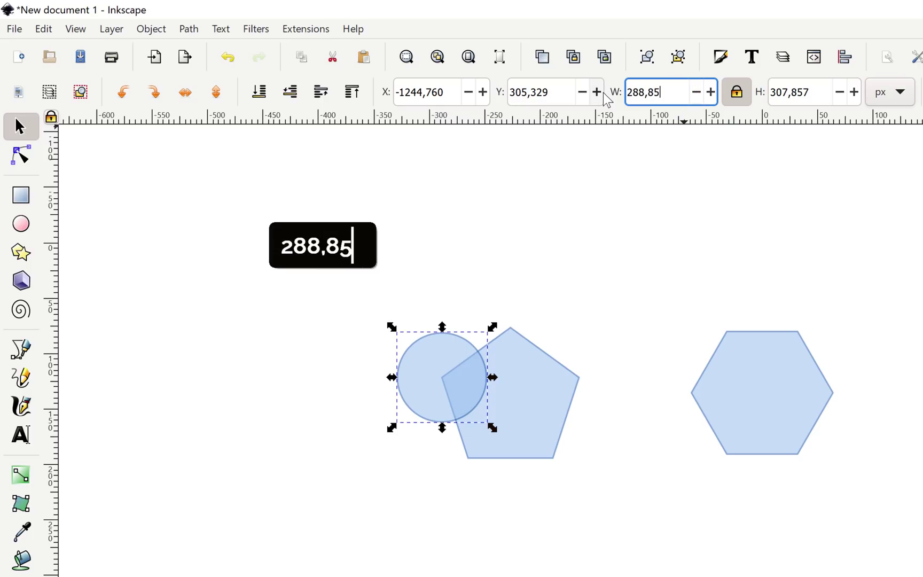
key(Return)
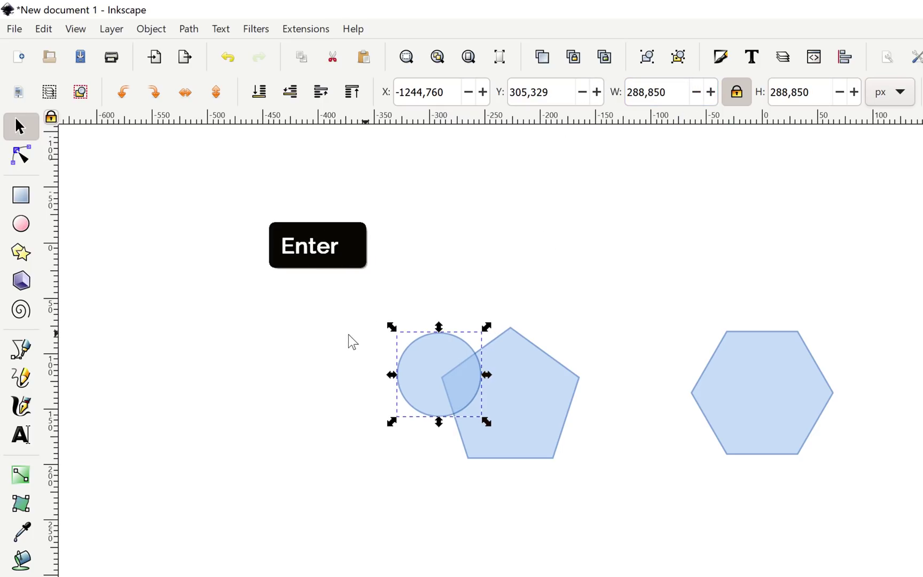
Recentre the resized circle on the pentagon's left corner and deselect it.
click(334, 336)
drag(418, 354, 451, 374)
click(366, 336)
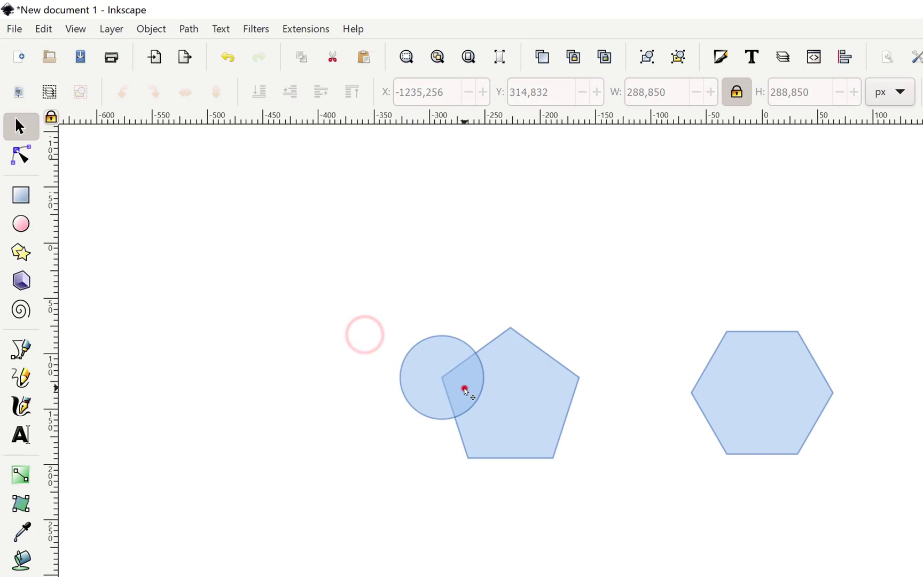
Duplicate the circle four times, centring one copy on each of the pentagon's other corners.
click(463, 389)
key(ctrl+d)
drag(466, 392, 496, 466)
click(610, 338)
click(538, 337)
key(ctrl+d)
key(ctrl+d)
key(ctrl+d)
click(371, 497)
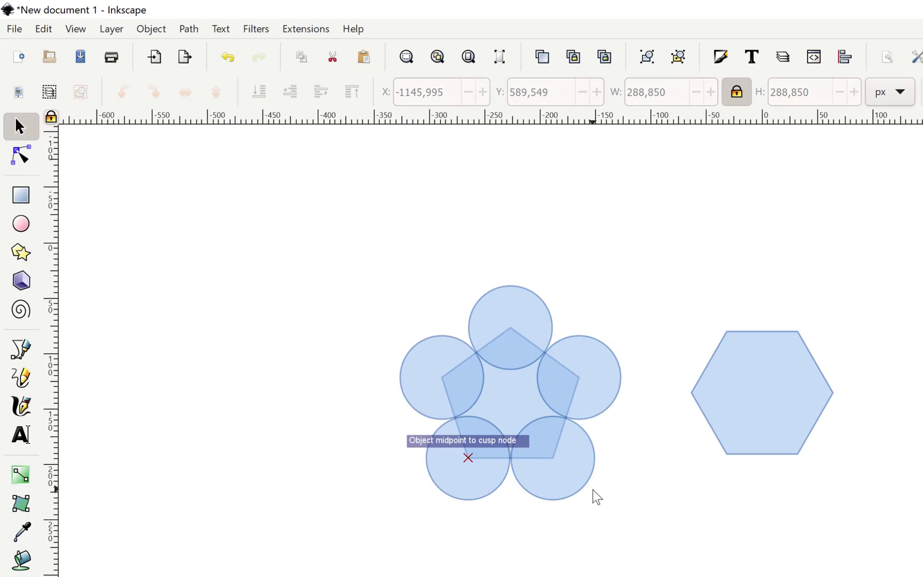
Delete the four duplicated circles, keeping only the one on the pentagon's left corner.
click(495, 477)
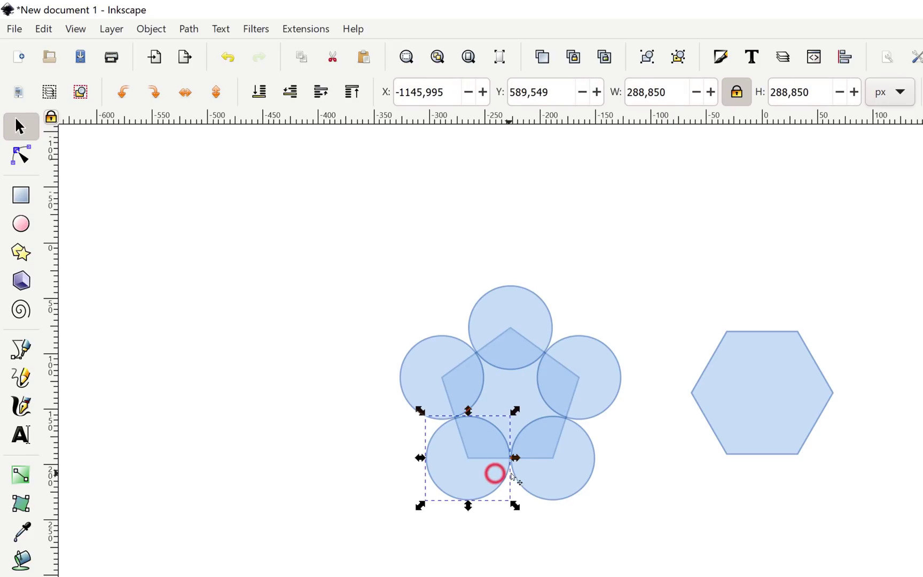
key(BackSpace)
click(575, 471)
key(BackSpace)
click(595, 395)
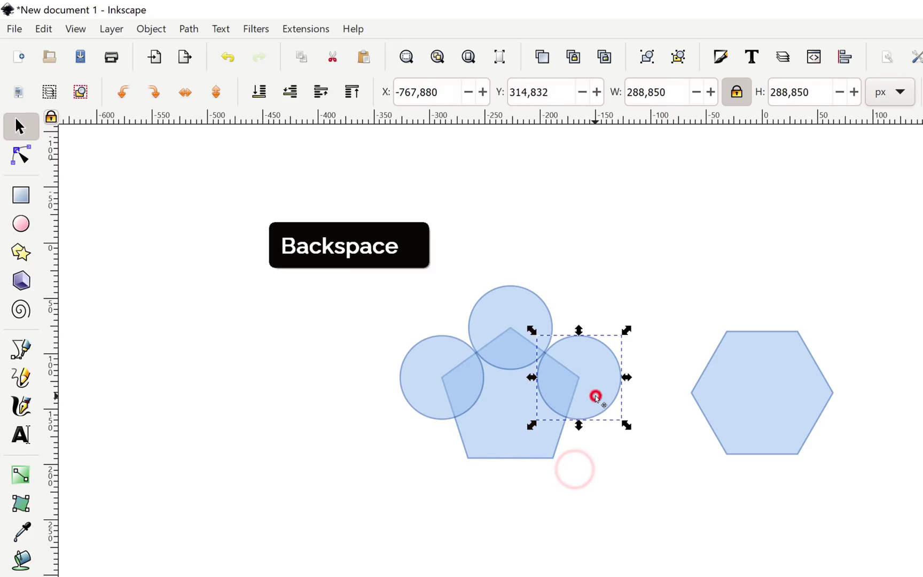
key(BackSpace)
click(542, 332)
key(BackSpace)
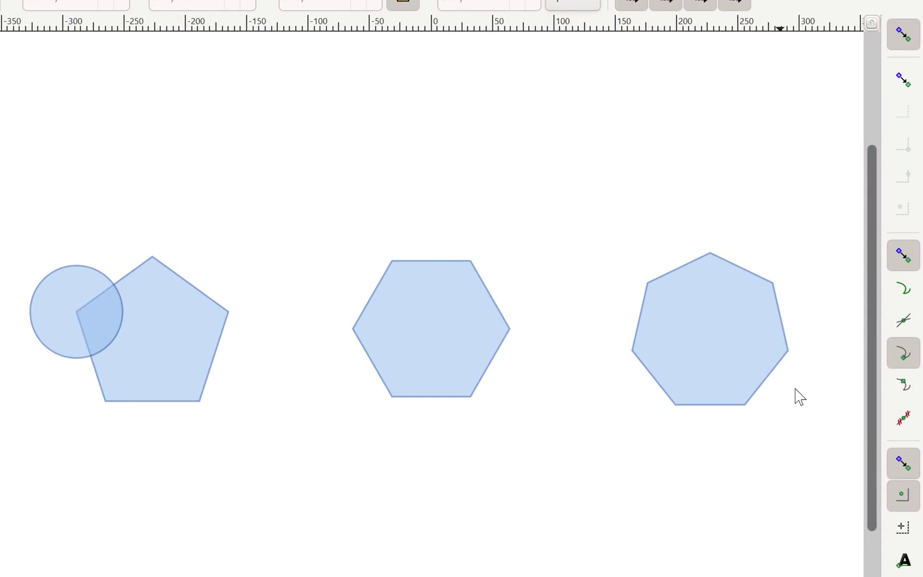
Enable snapping to path intersections and draw a closed triangle joining the two circle–pentagon intersections and the pentagon's centre.
click(904, 323)
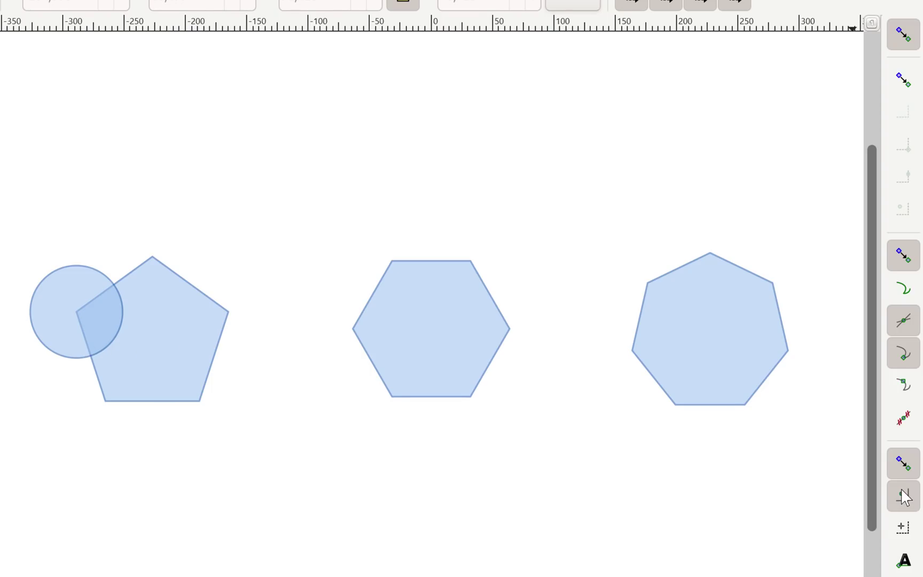
click(31, 251)
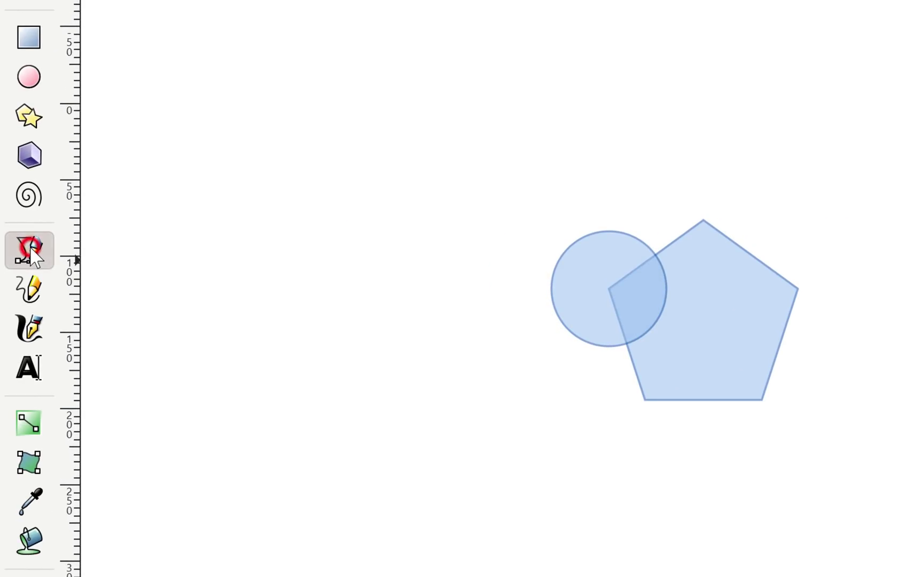
click(656, 255)
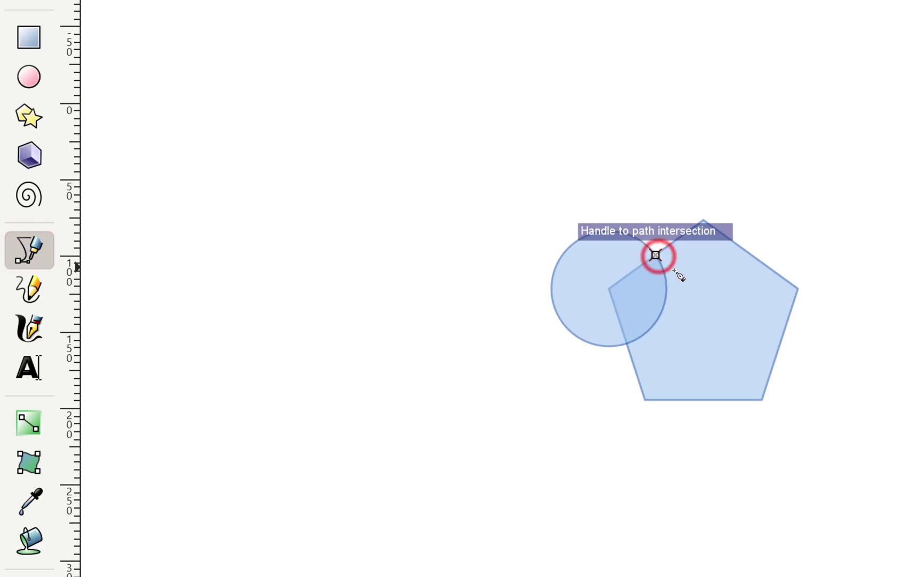
click(703, 319)
click(628, 343)
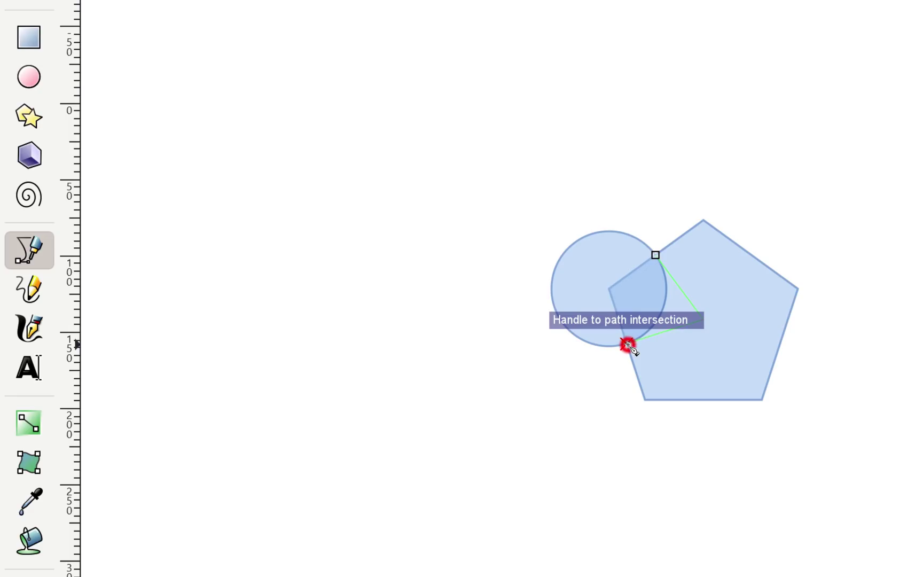
click(655, 256)
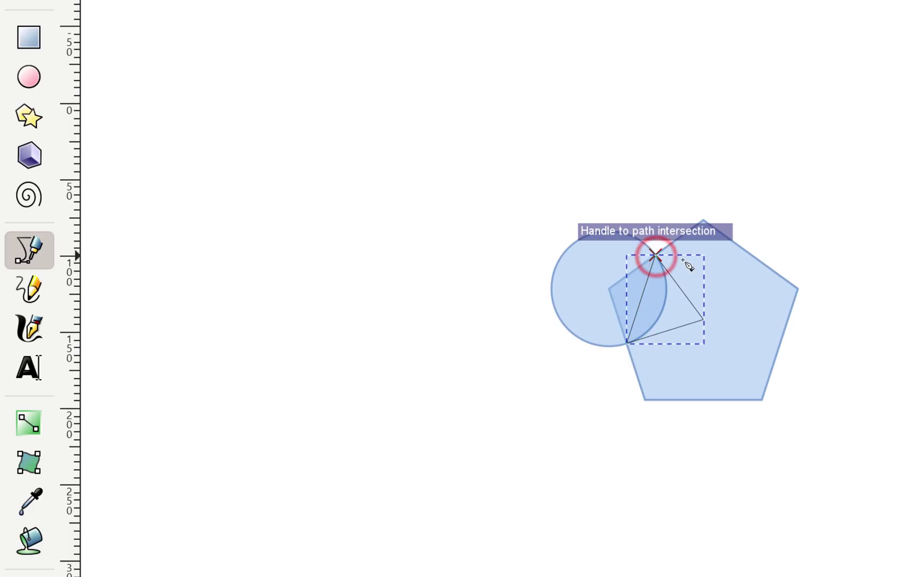
Union the circle and the triangle into one petal shape and check its nodes.
click(15, 96)
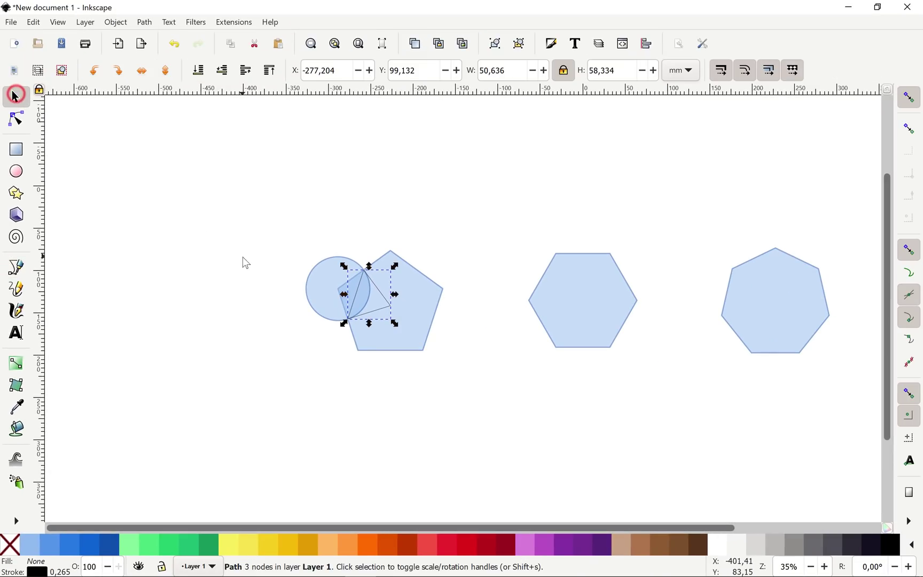
click(455, 248)
drag(282, 249, 404, 323)
click(145, 23)
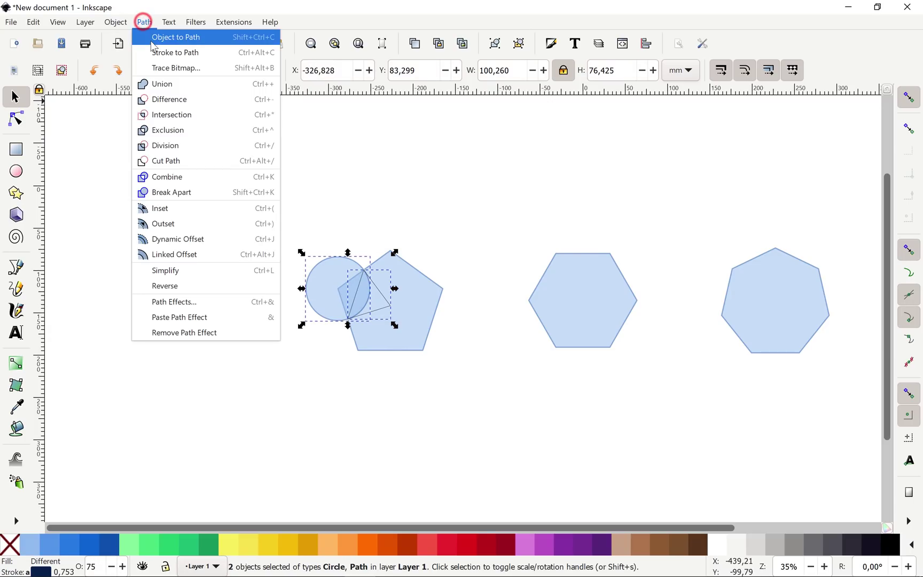
click(170, 87)
click(192, 203)
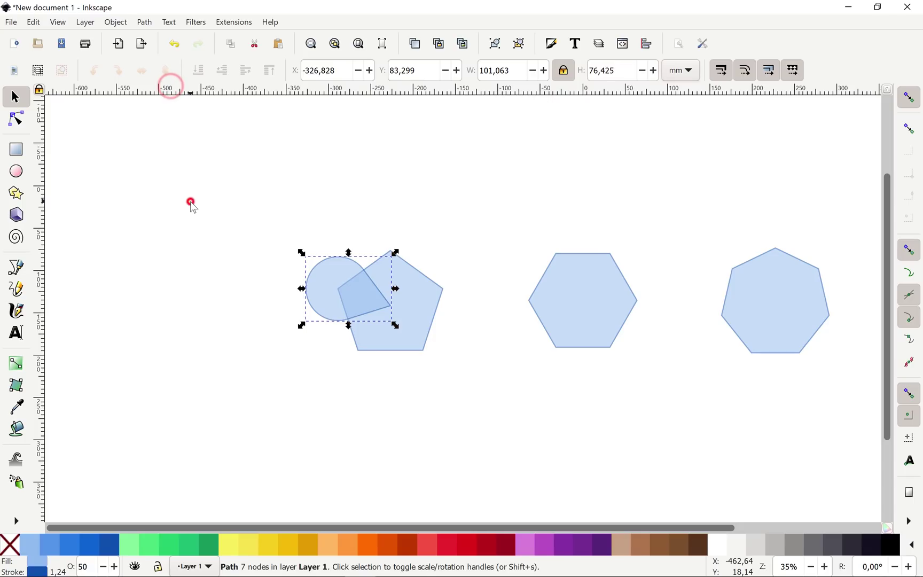
click(330, 276)
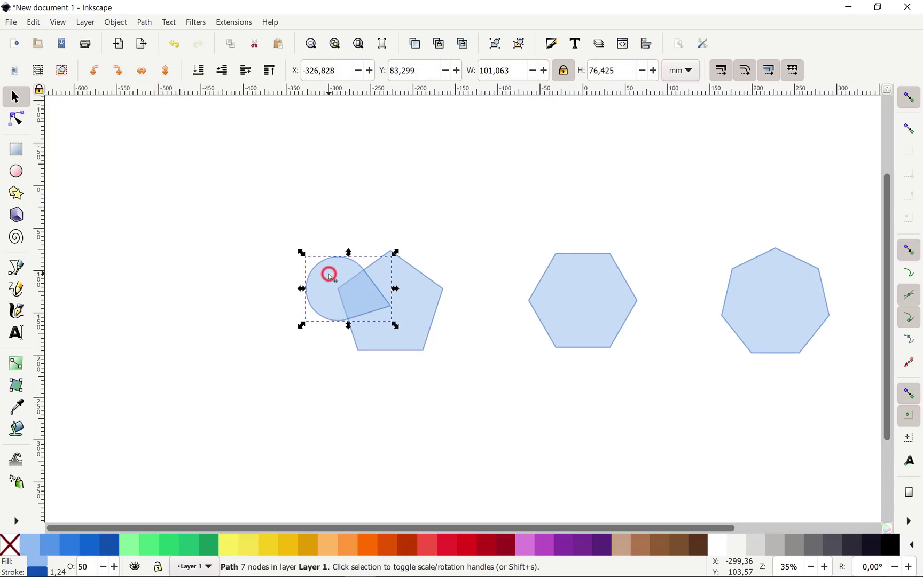
click(16, 119)
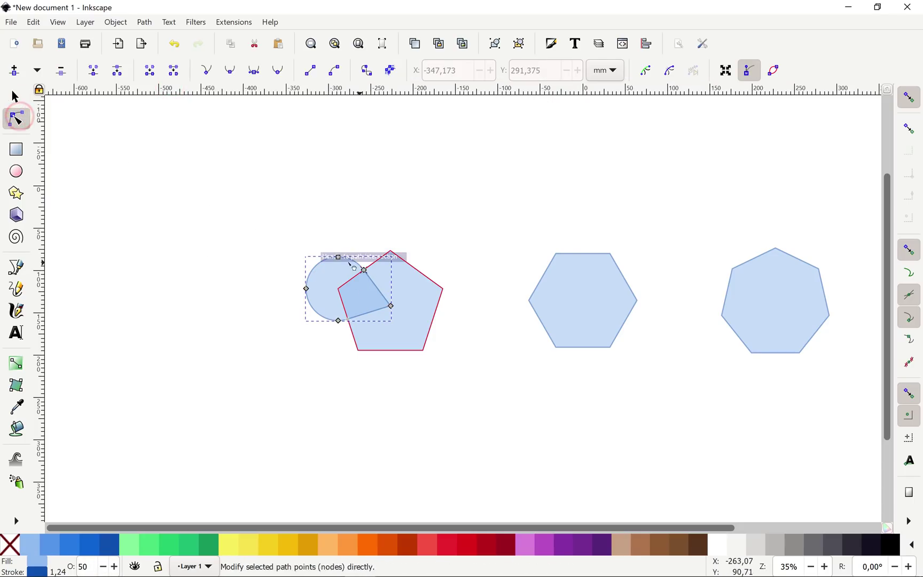
click(17, 97)
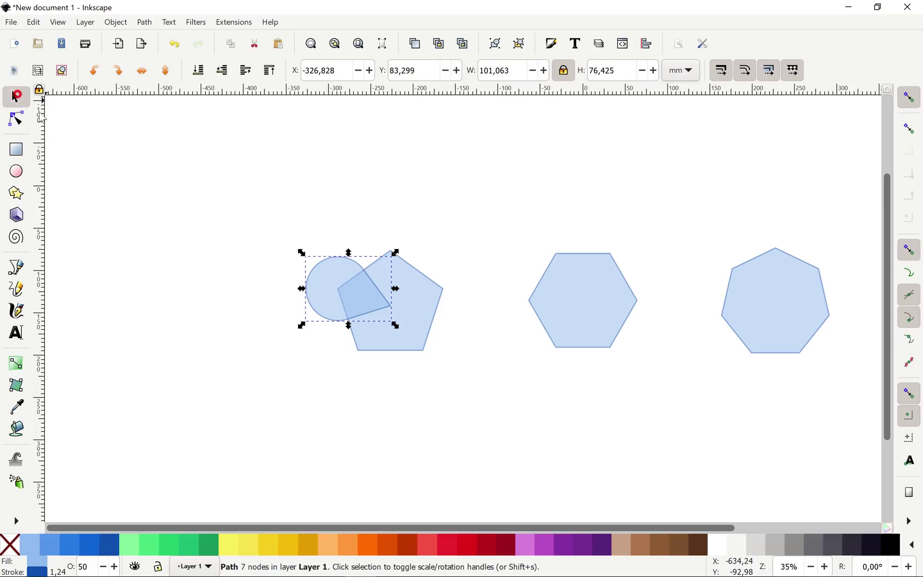
click(222, 260)
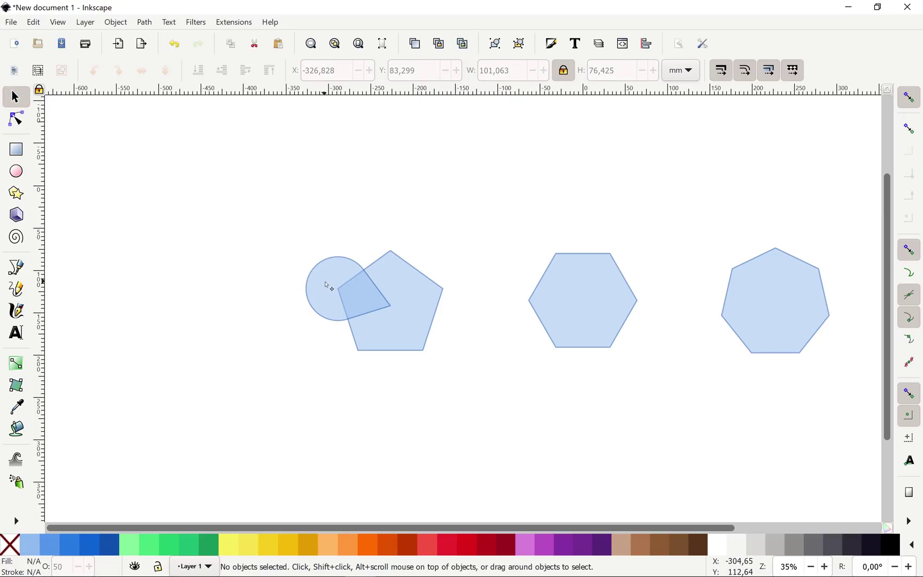
Try rotating the petal freely about its default rotation centre, and undo the rotation.
click(327, 286)
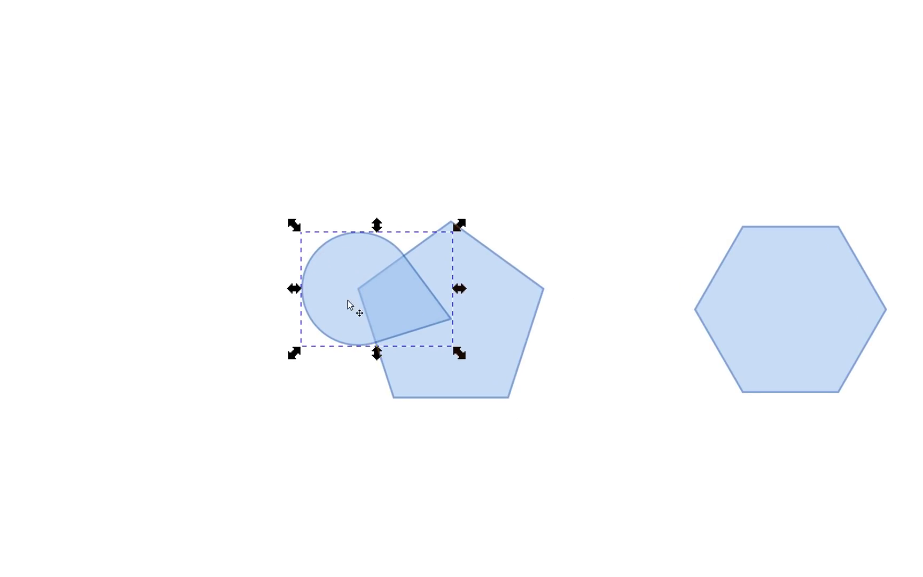
click(357, 267)
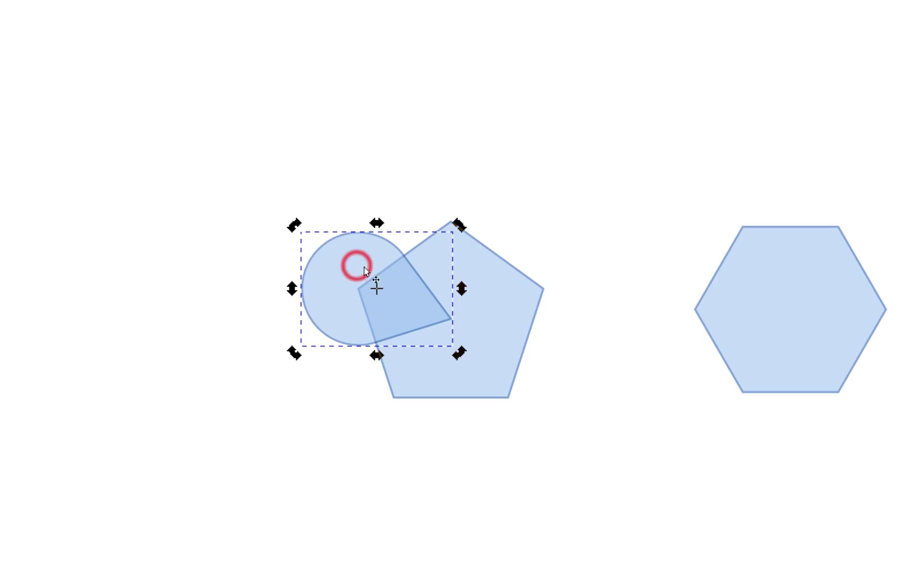
drag(458, 224, 429, 310)
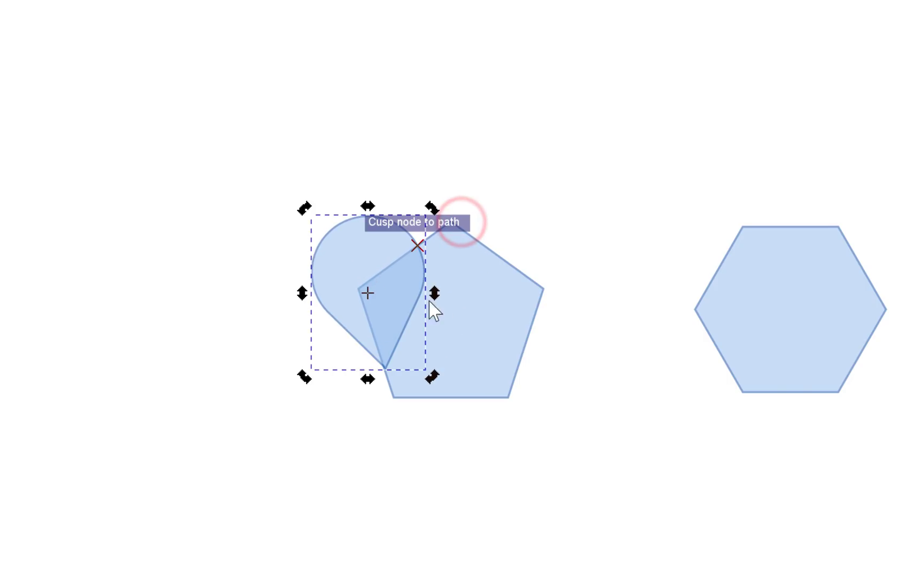
key(ctrl+z)
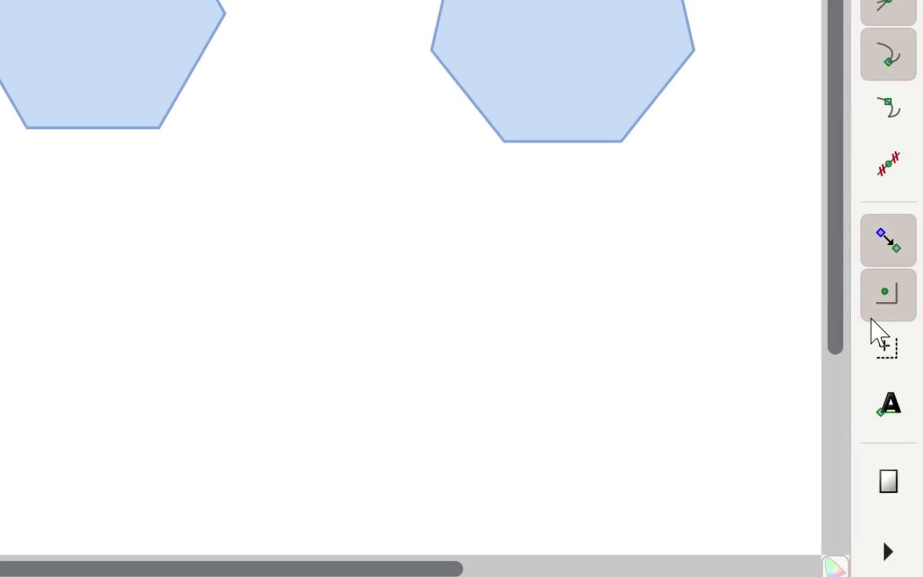
Enable snapping to object rotation centres and move the petal's rotation centre onto the pentagon's centre.
click(889, 352)
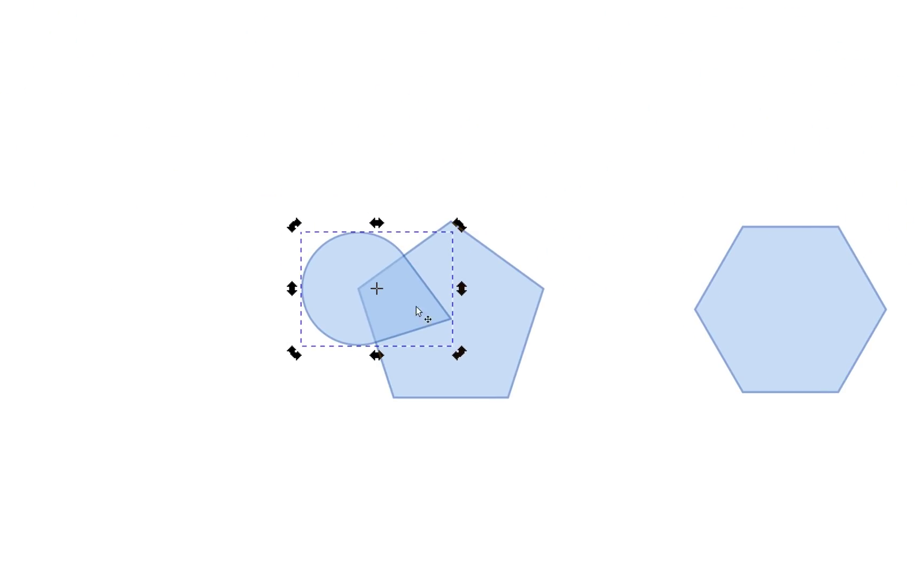
drag(378, 289, 402, 305)
key(ctrl+z)
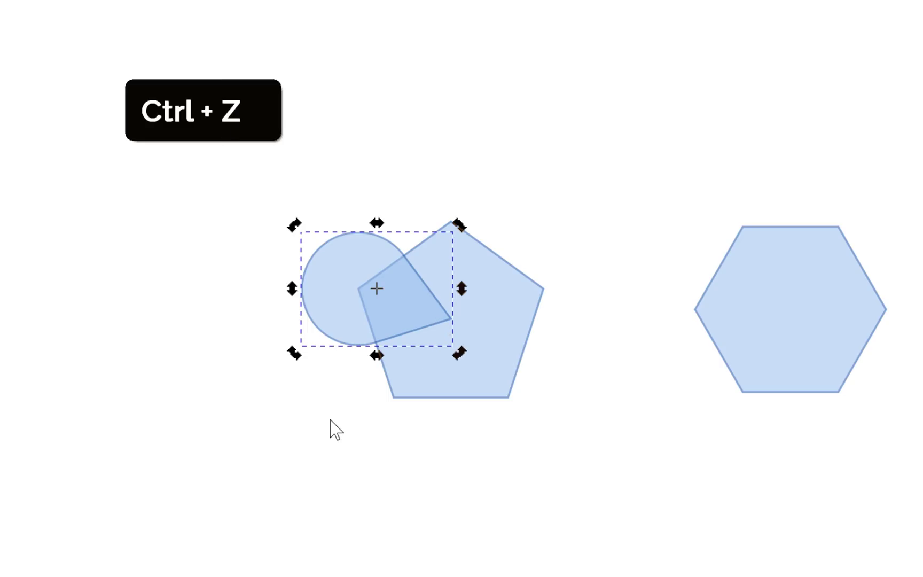
click(324, 437)
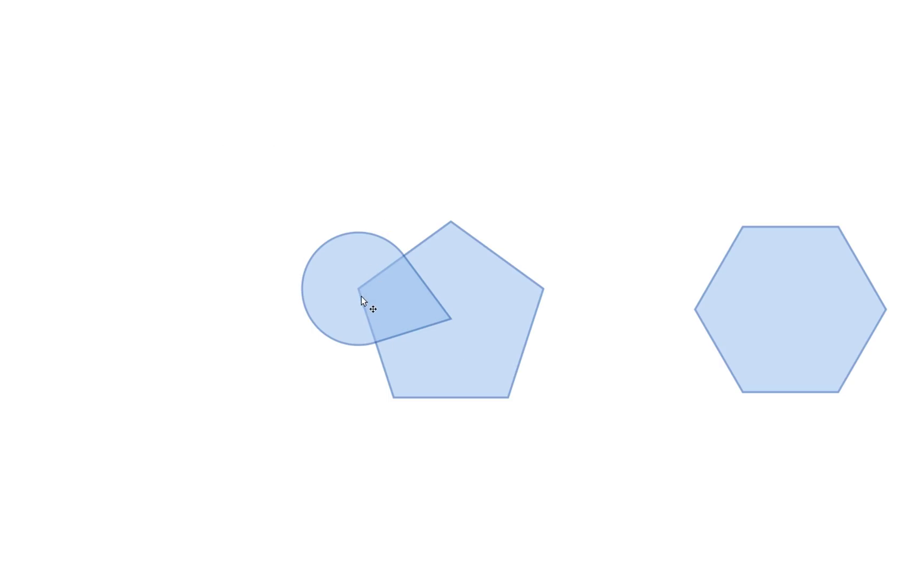
click(368, 281)
click(385, 293)
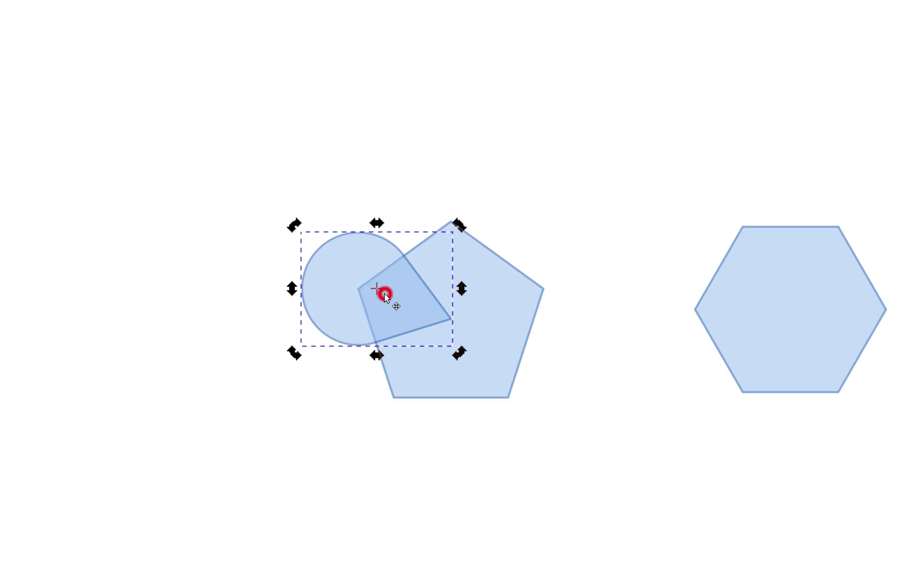
drag(379, 289, 456, 323)
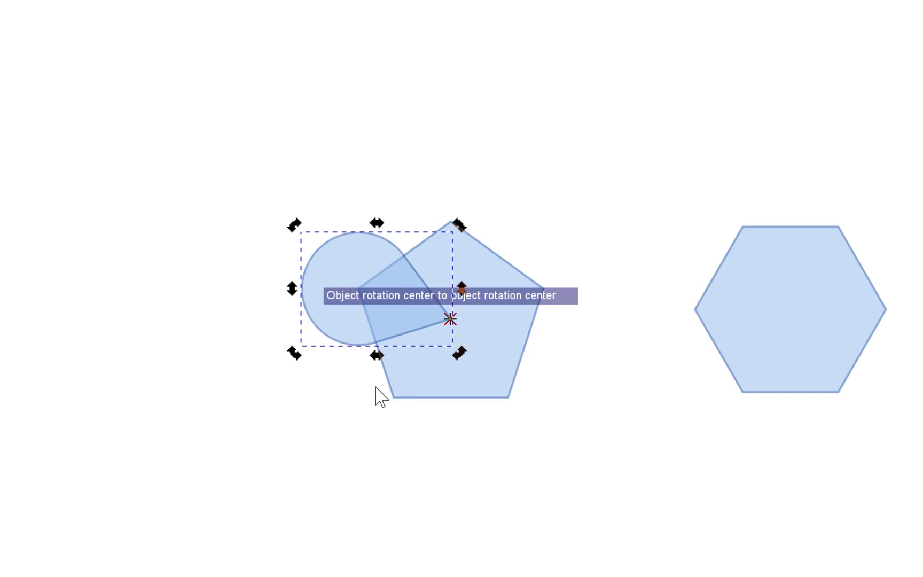
Try rotating the petal freely about the pentagon's centre, undo the rotation and deselect the petal.
drag(458, 225, 380, 334)
key(ctrl+z)
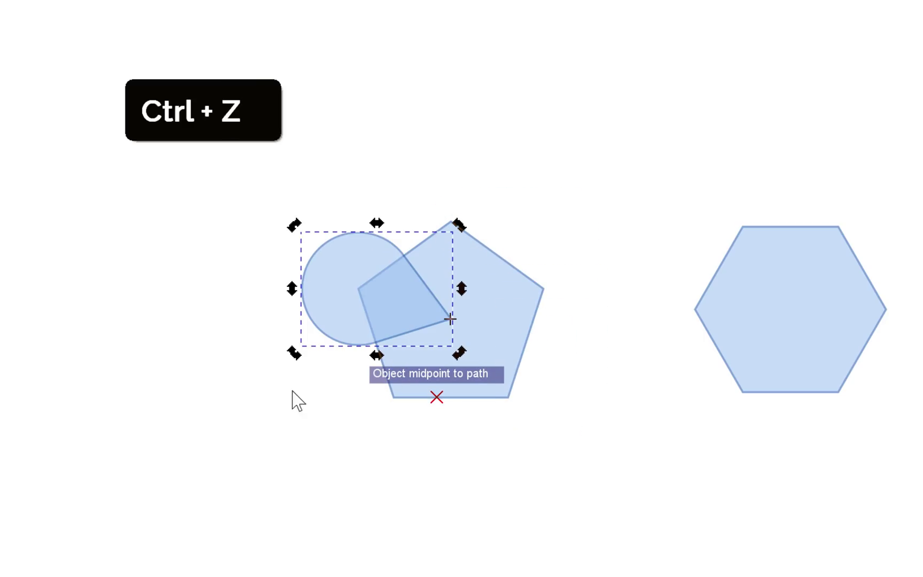
click(350, 267)
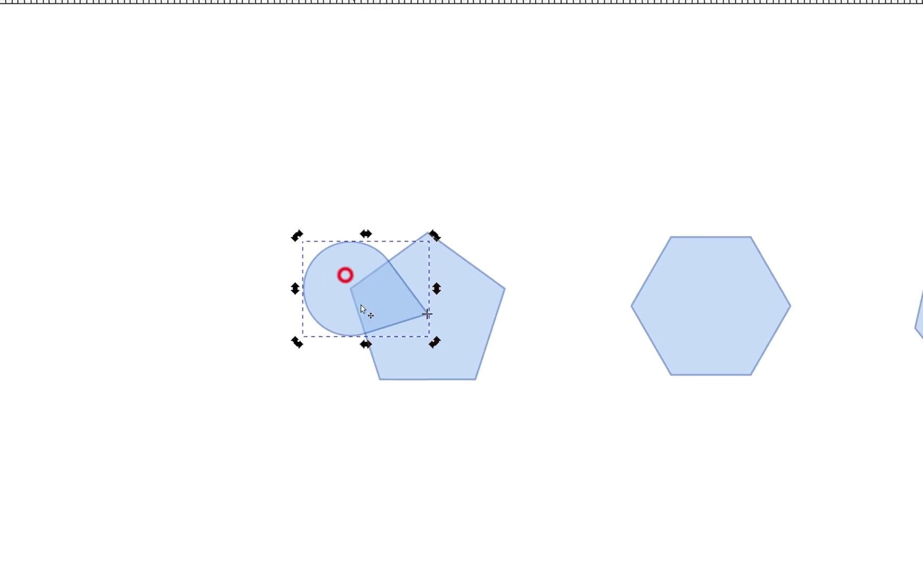
click(322, 384)
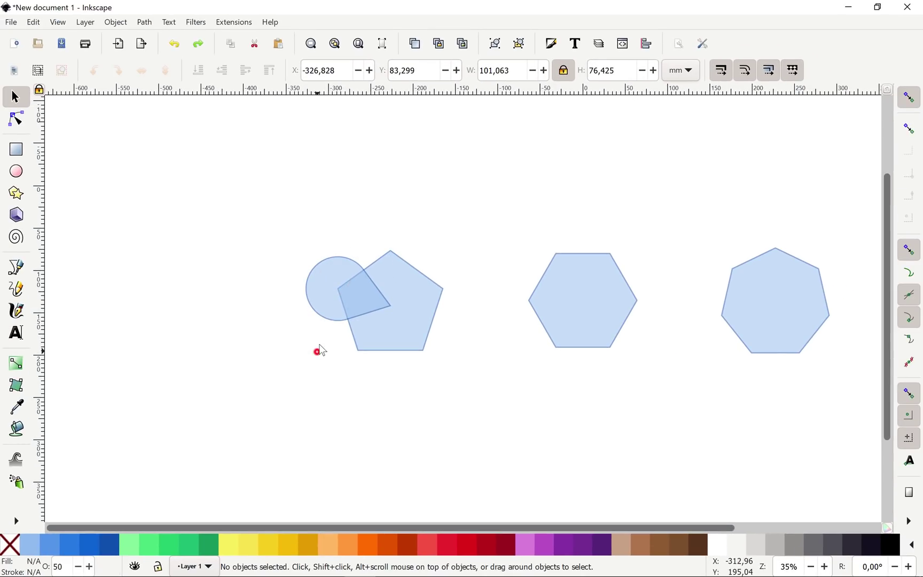
Duplicate the petal and rotate the copy clockwise by 360/5 degrees using the Transform settings.
click(346, 278)
key(ctrl+d)
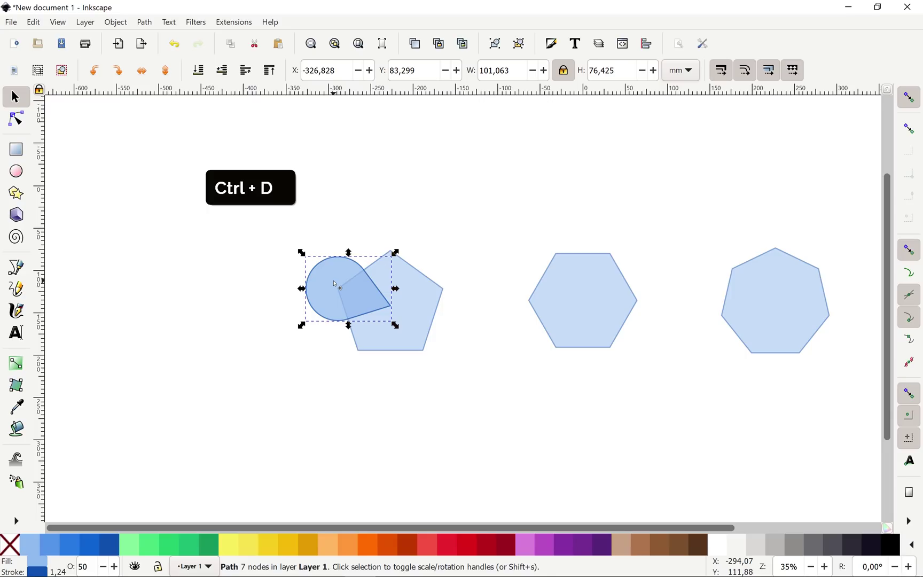
click(112, 24)
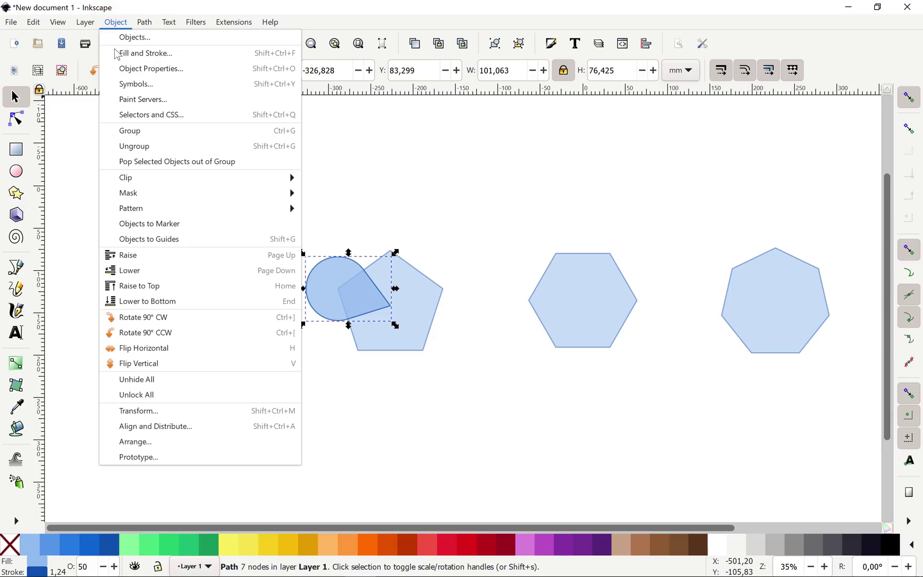
click(155, 410)
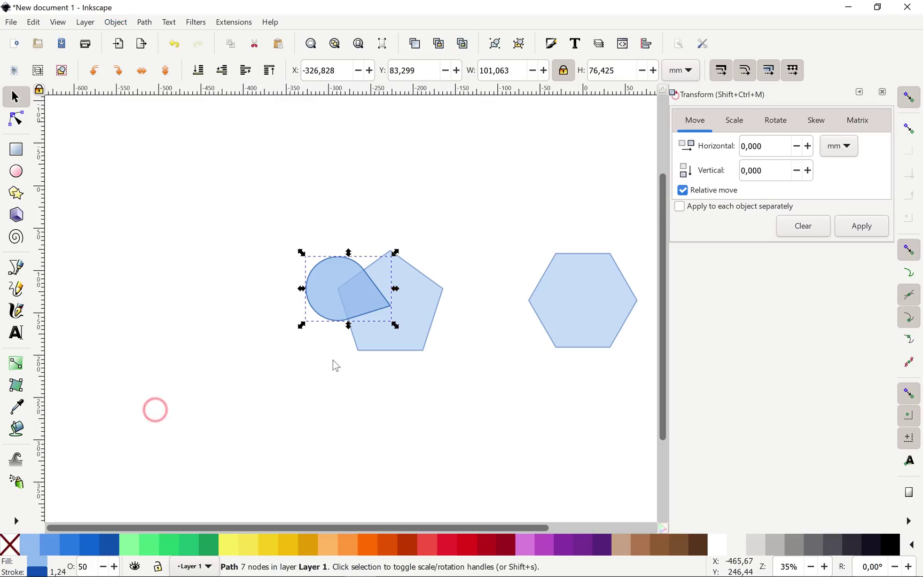
click(776, 120)
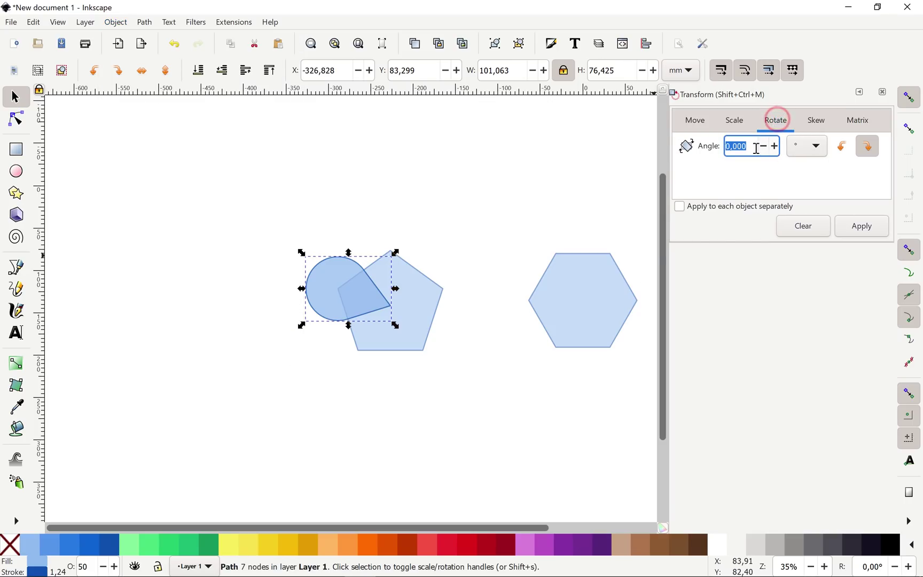
click(876, 151)
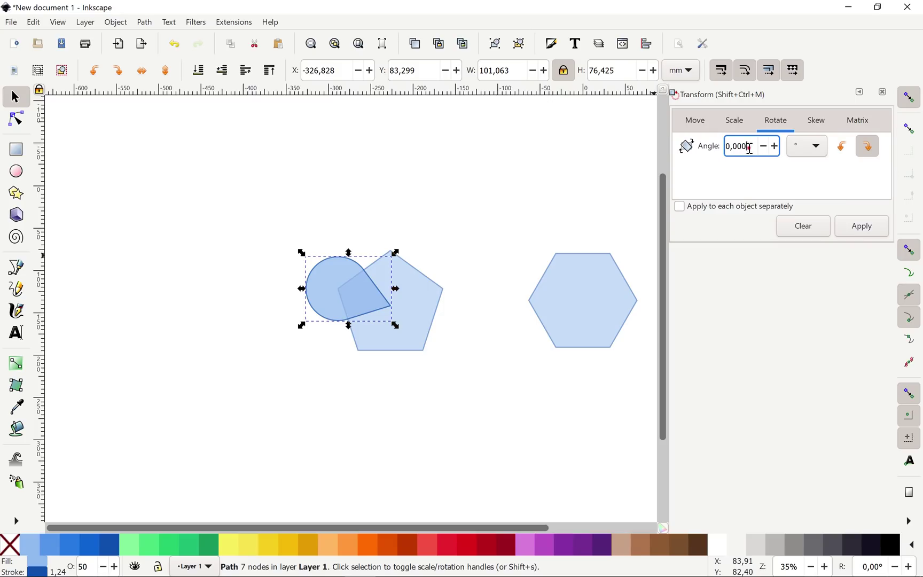
text(360/5)
key(Return)
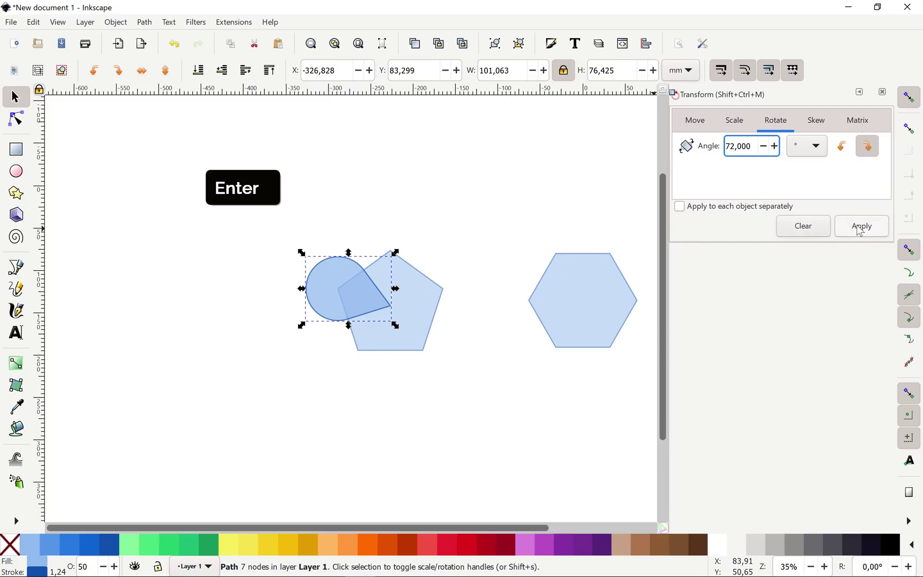
click(861, 229)
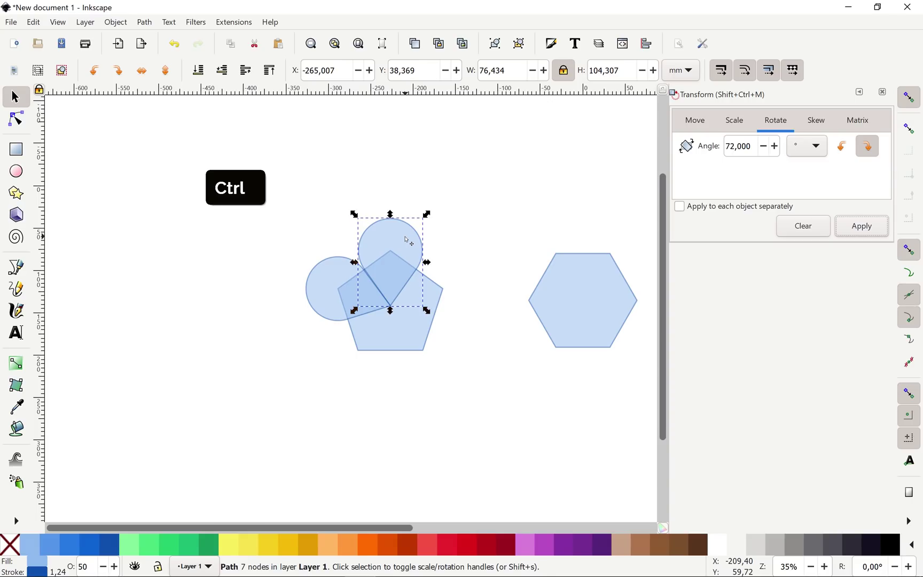
Create three more petals around the pentagon, duplicating the latest one and rotating each copy 72° clockwise, and deselect.
key(ctrl+d)
click(862, 228)
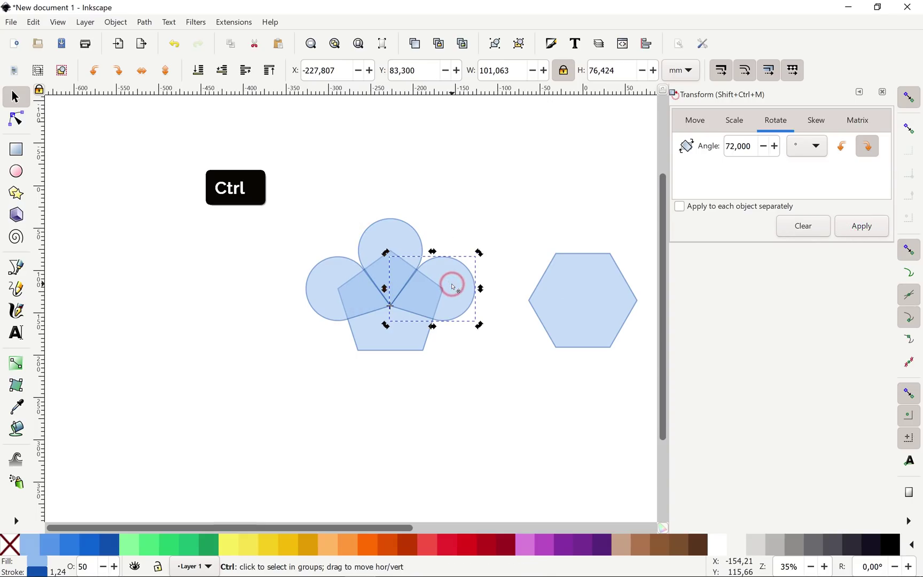
key(ctrl+d)
click(853, 224)
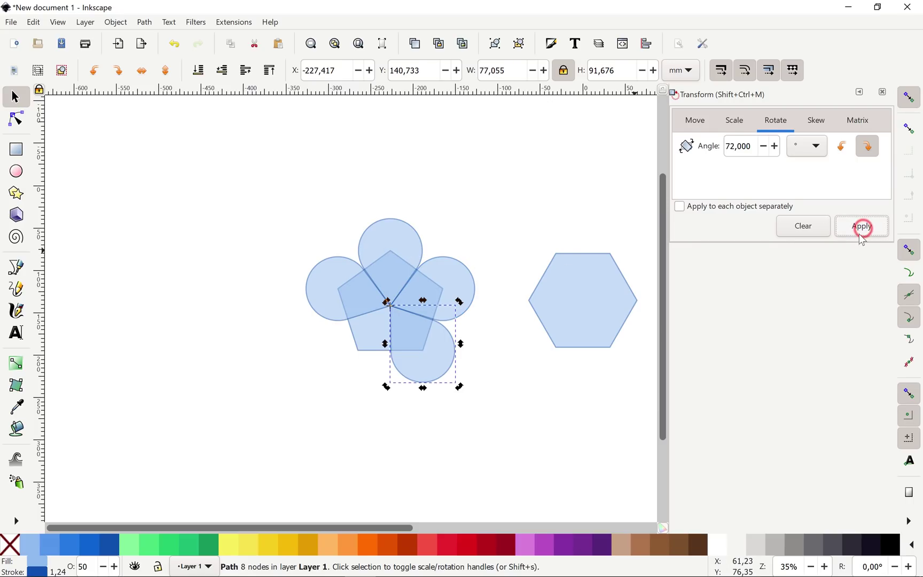
key(ctrl+d)
click(861, 227)
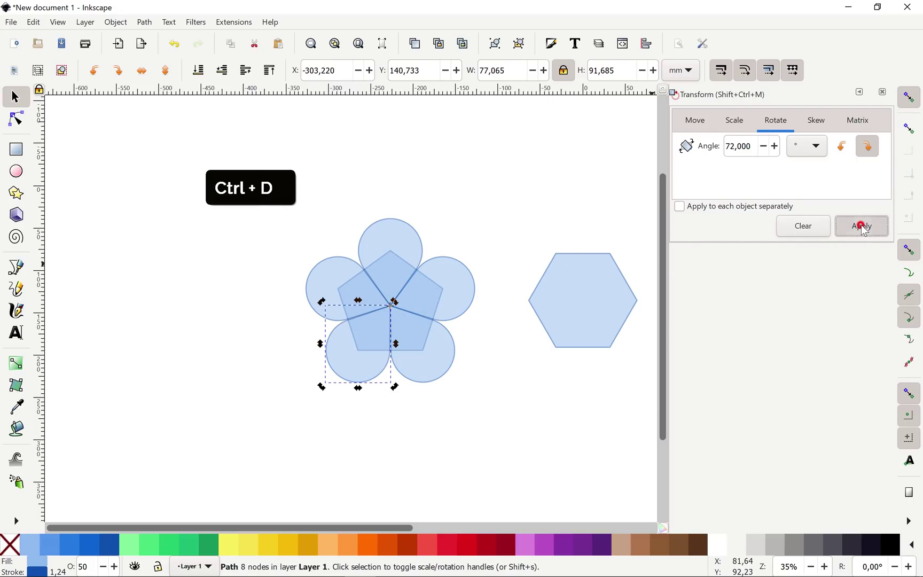
click(475, 211)
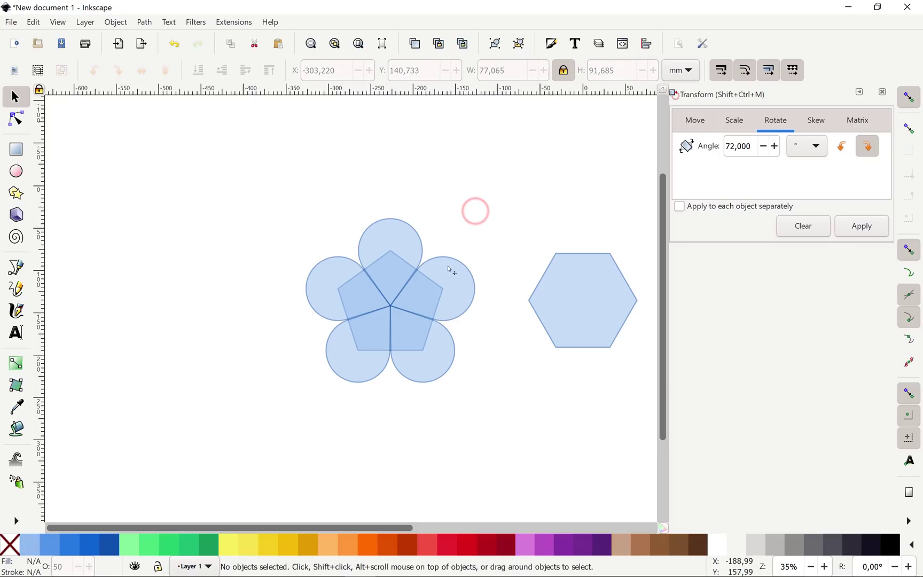
Try moving all five petals together away from the pentagon, and undo the move.
click(389, 255)
shift+click(332, 292)
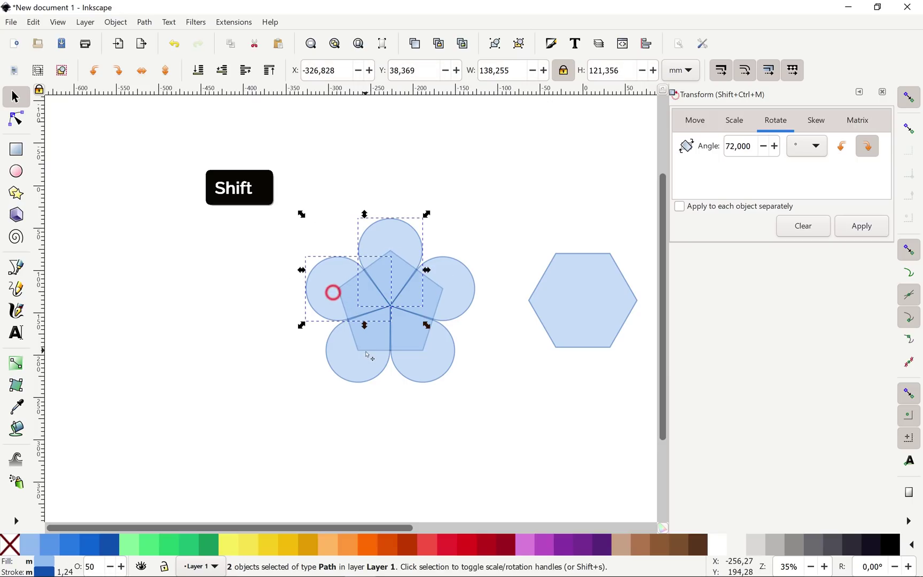
shift+click(368, 353)
shift+click(432, 355)
drag(456, 281, 289, 270)
click(372, 388)
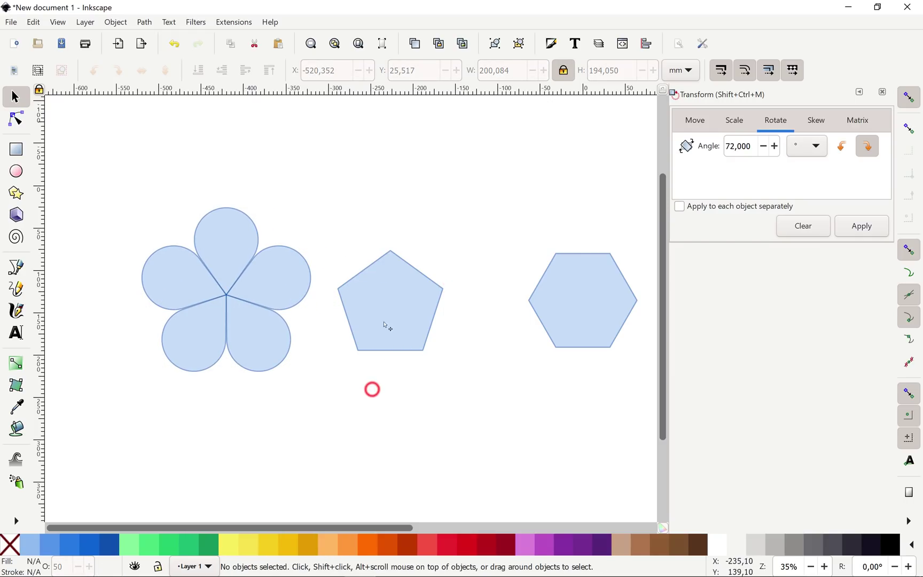
key(ctrl+z)
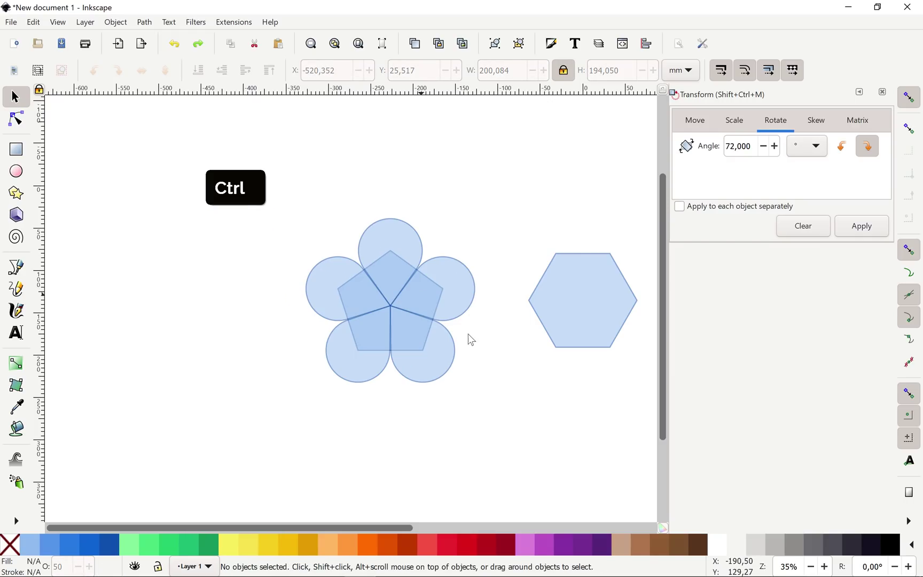
Draw a circle about 46 mm wide centred on the hexagon's upper-left corner and deselect it.
key(space)
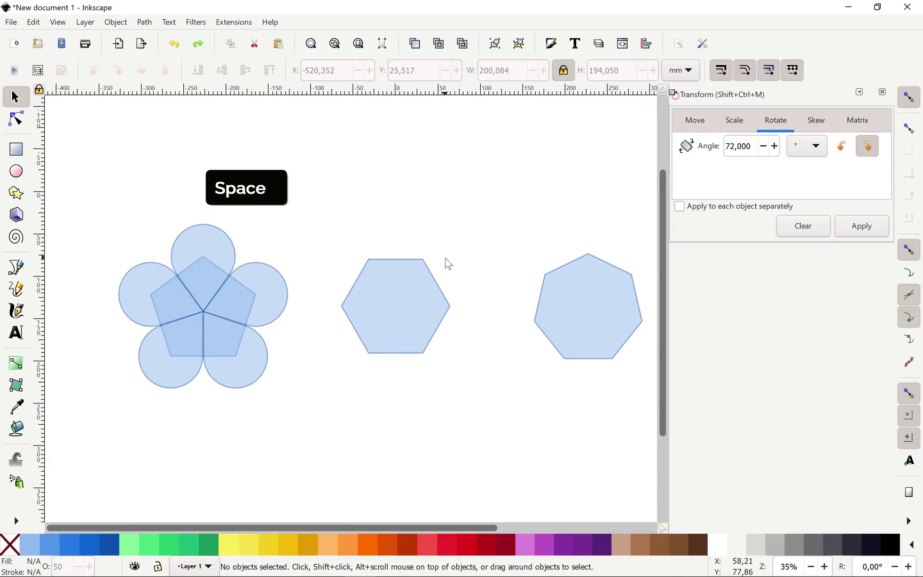
click(19, 171)
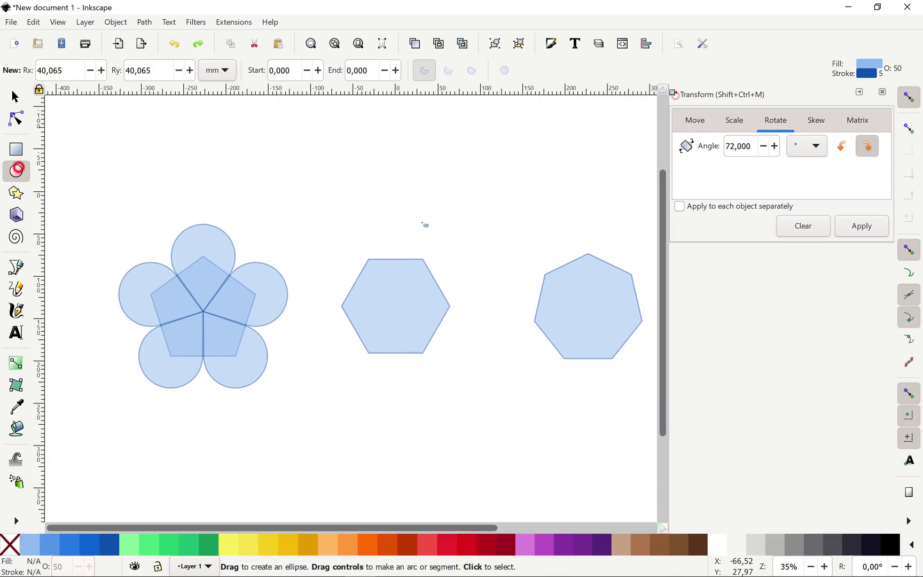
mouse_move(366, 208)
mouse_down()
mouse_move(408, 251)
mouse_move(376, 260)
mouse_up()
click(14, 97)
click(434, 229)
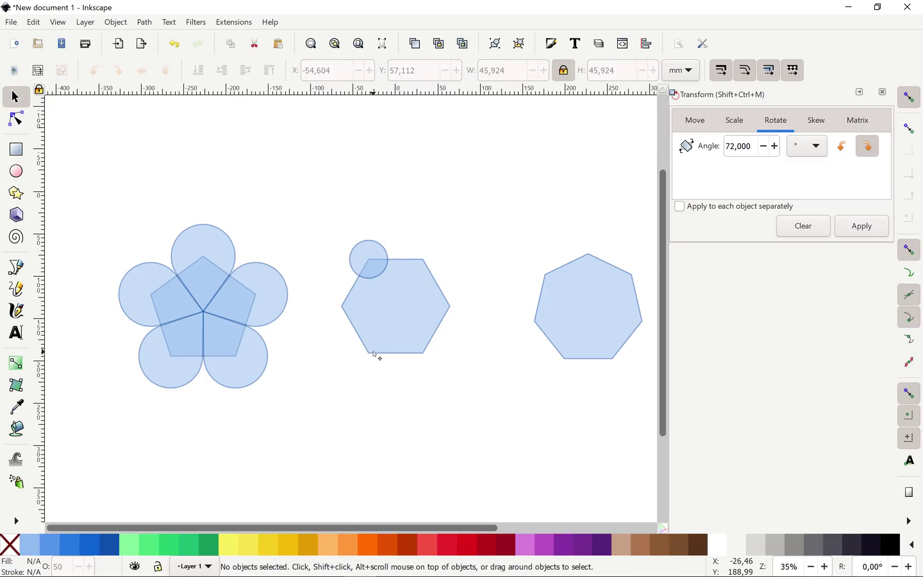
Measure the hexagon's bottom side and set the circle's width to 241,09 px with proportions locked.
key(m)
drag(371, 354, 414, 355)
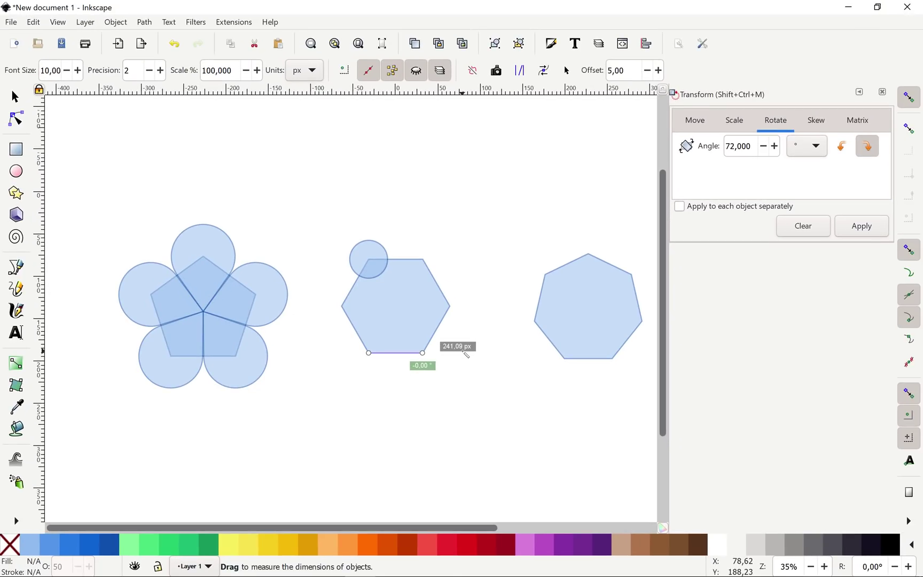
key(s)
click(369, 258)
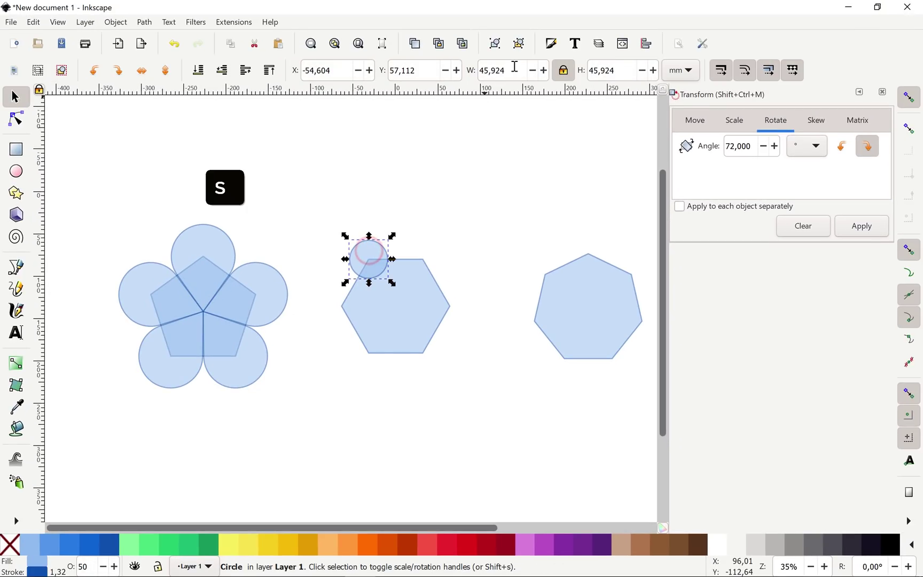
drag(516, 68, 472, 74)
click(681, 70)
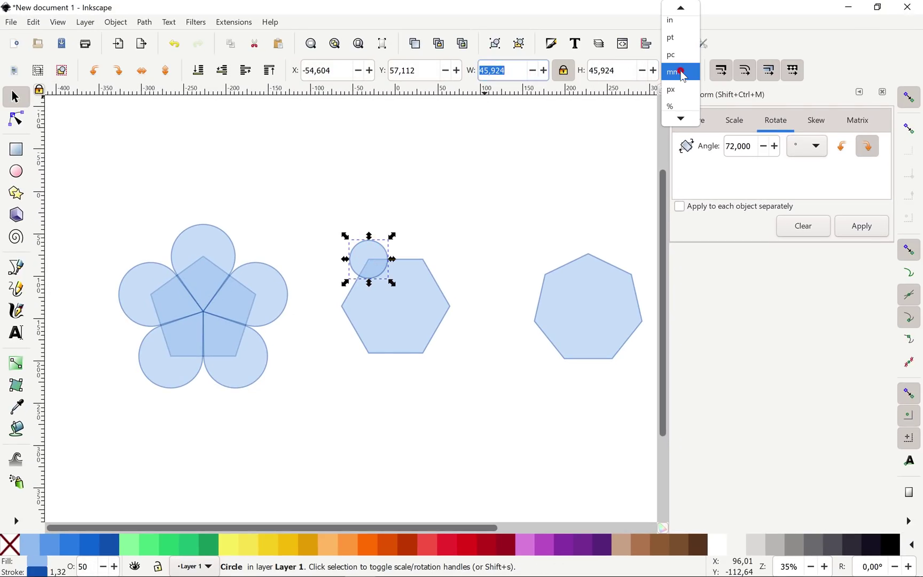
click(677, 86)
drag(519, 70, 456, 75)
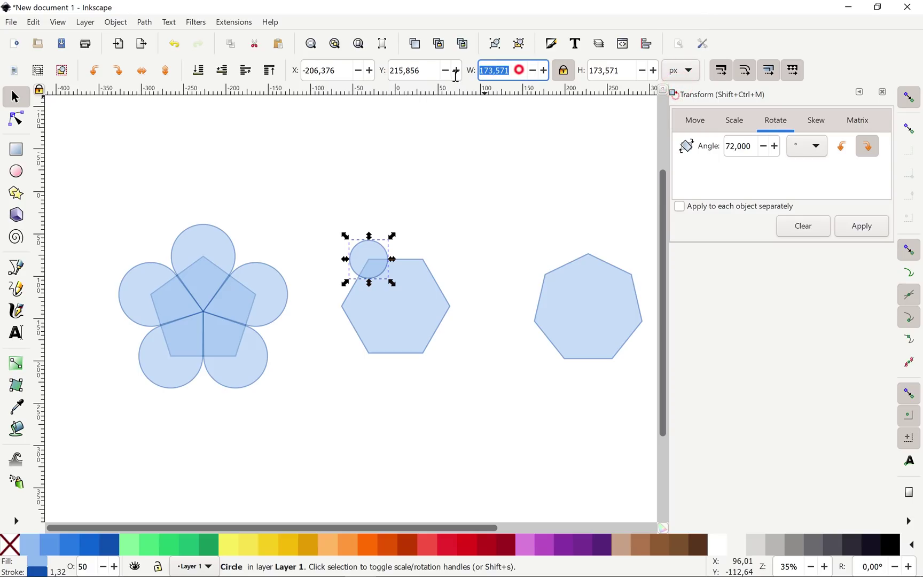
text(241)
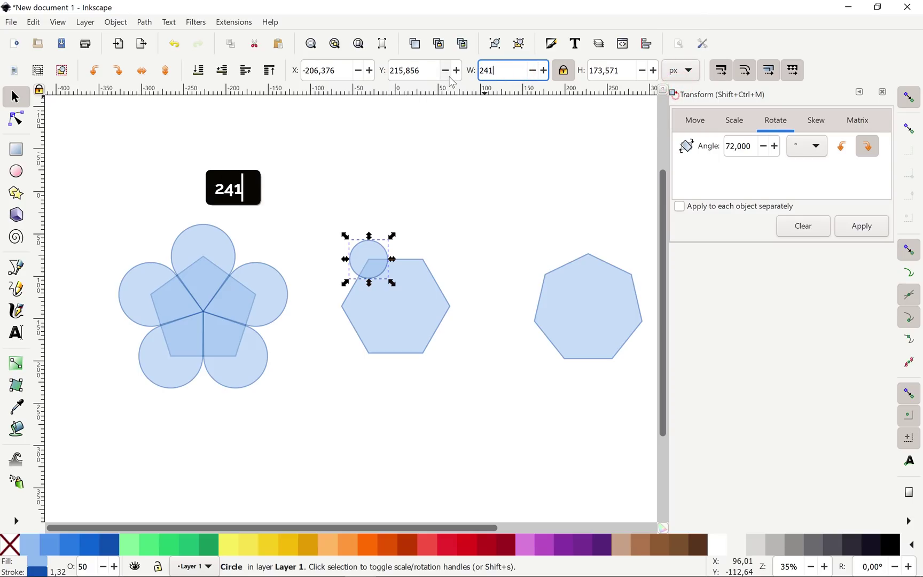
text(,0)
key(Return)
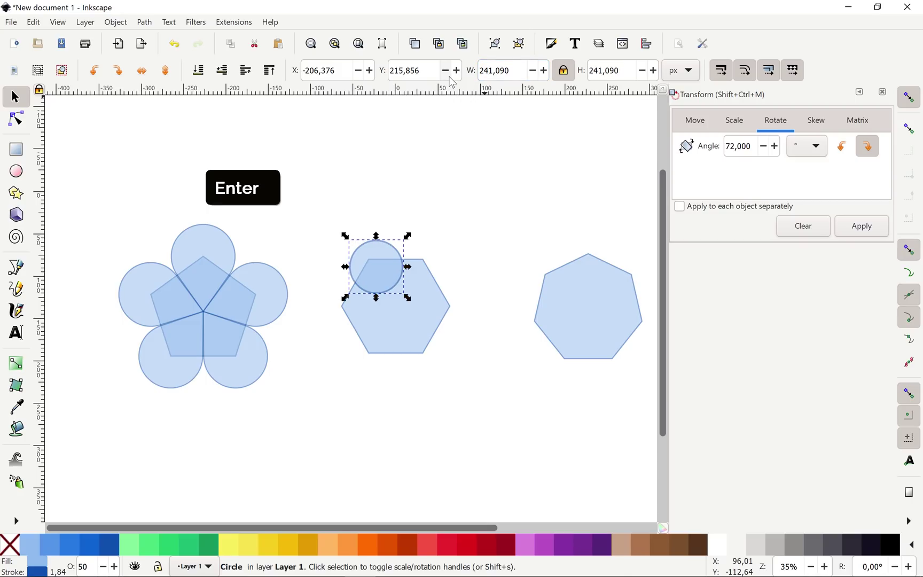
Centre the circle on the hexagon's upper-left corner, test the fit with a duplicate on the upper-right corner, and delete the duplicate.
drag(390, 272, 438, 267)
key(ctrl+d)
click(473, 262)
click(437, 266)
key(BackSpace)
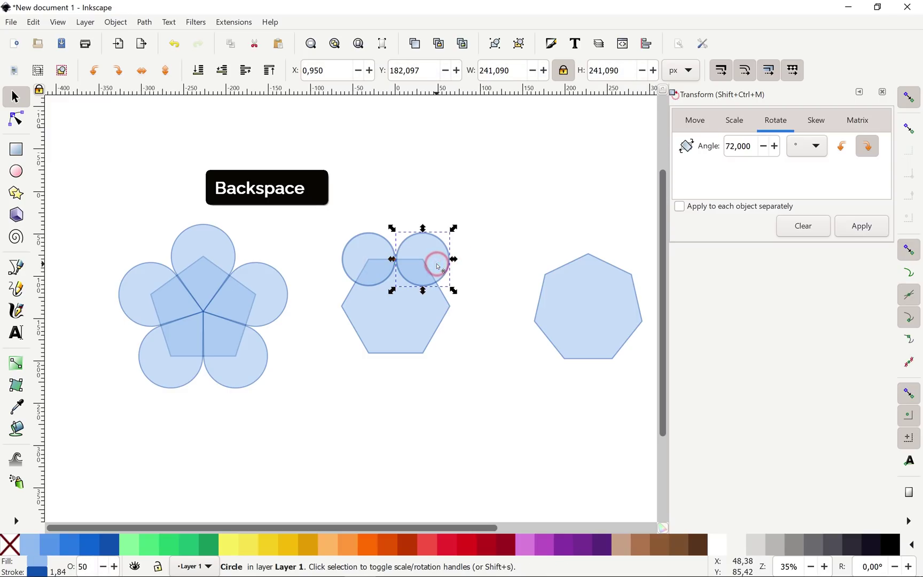
Draw a closed triangle with the Pen tool joining the circle's two intersections with the hexagon to the hexagon's centre.
key(b)
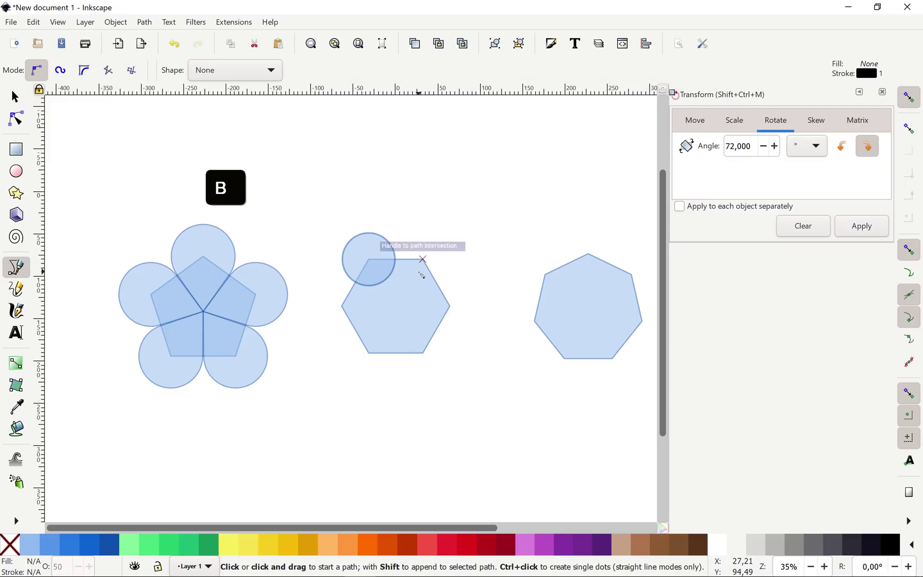
click(395, 260)
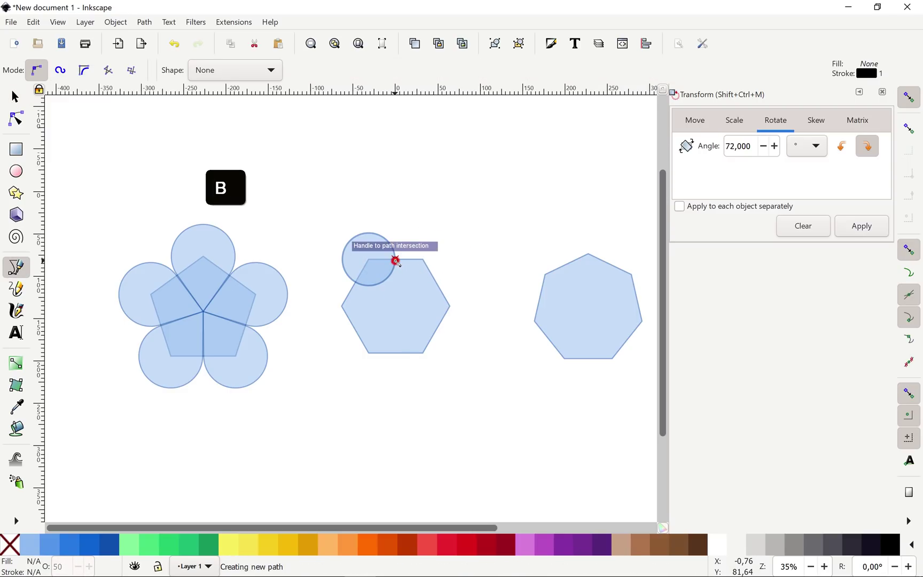
click(396, 306)
click(355, 282)
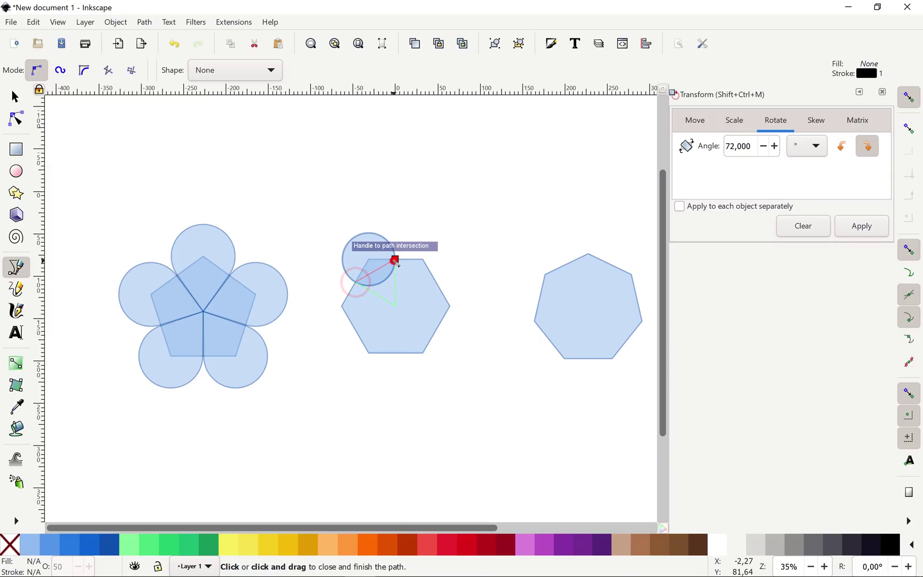
click(395, 261)
Select the circle and triangle on the hexagon, unite them into one petal with Union, and deselect it.
key(s)
drag(317, 209, 425, 332)
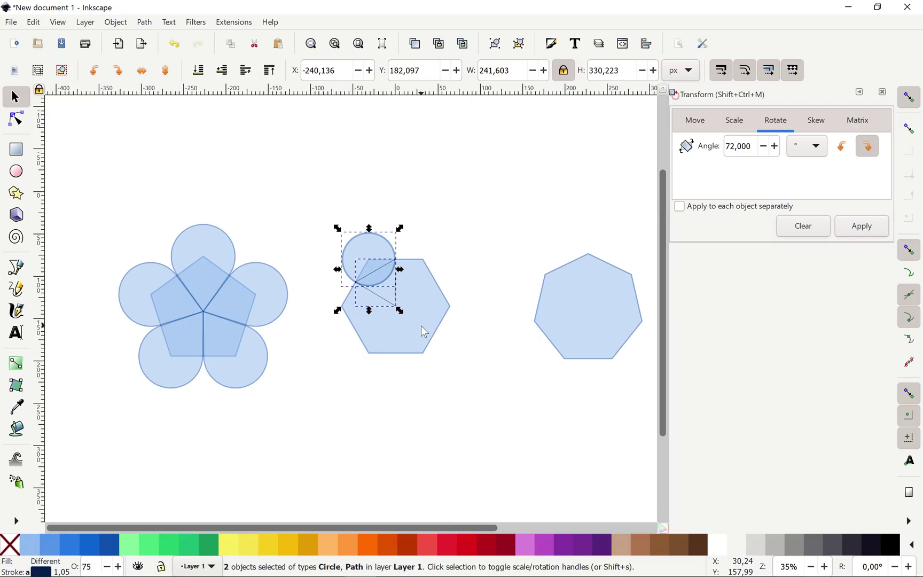
click(149, 25)
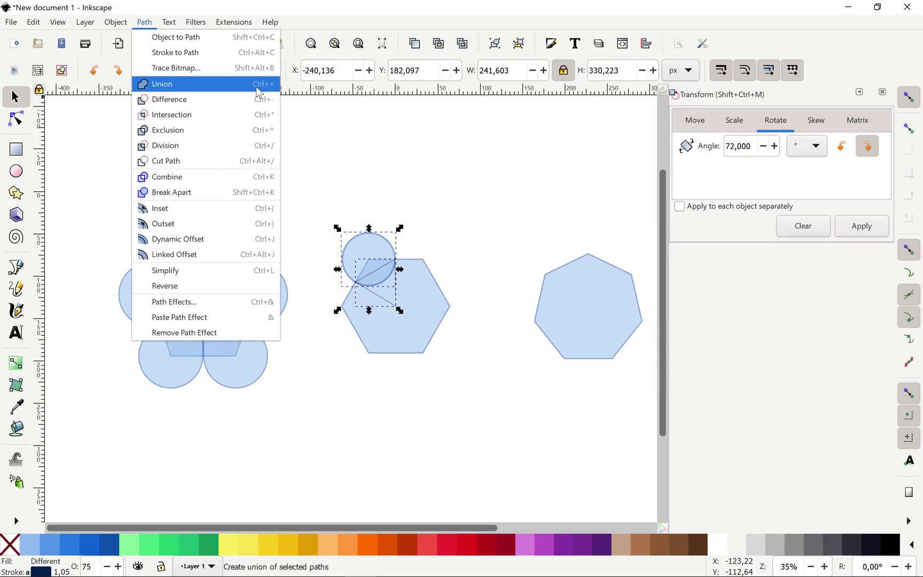
click(408, 193)
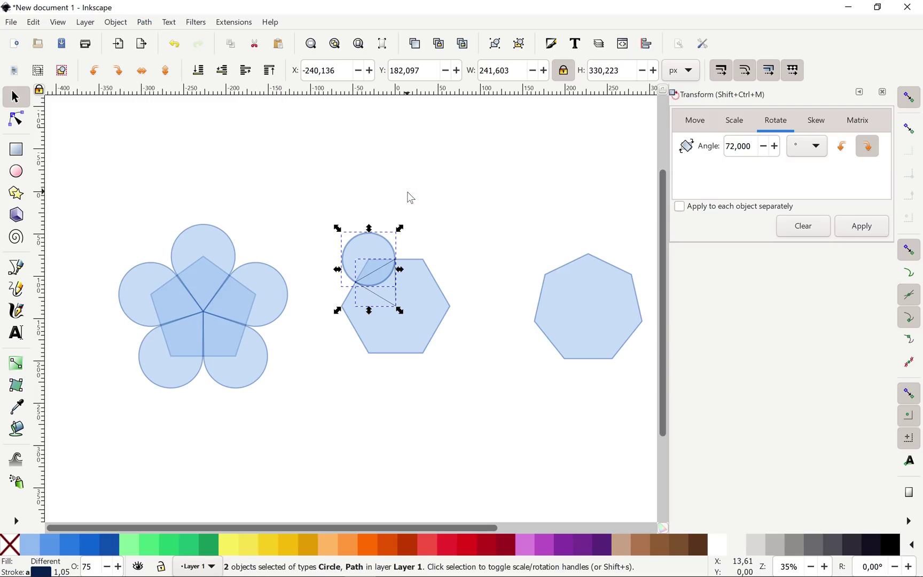
key(ctrl+plus)
click(452, 210)
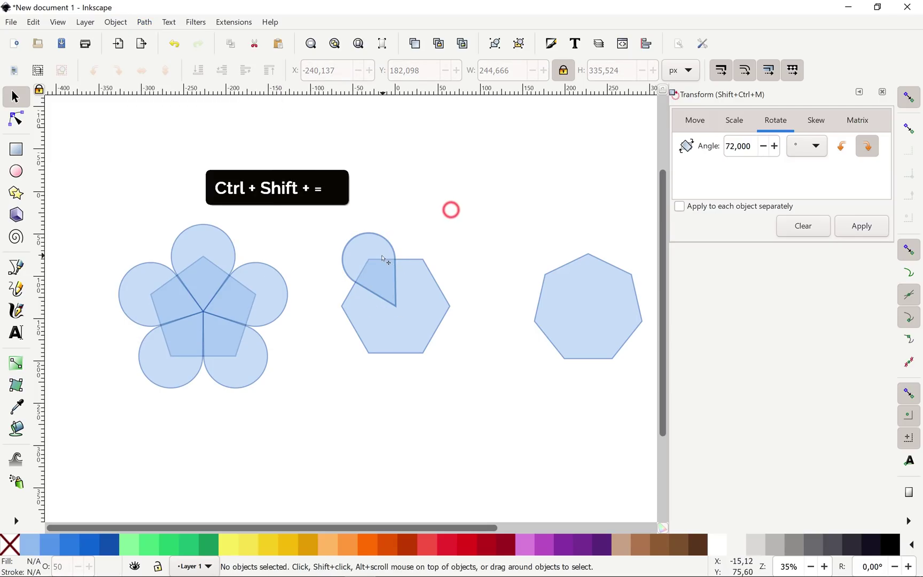
Move the hexagon petal's rotation centre to its tip at the hexagon's centre.
double_click(379, 253)
click(15, 97)
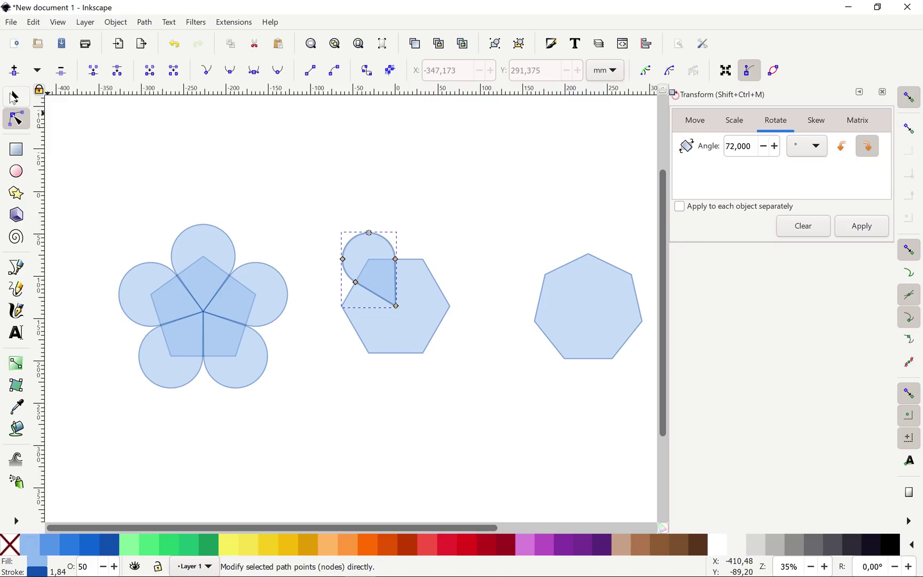
click(380, 253)
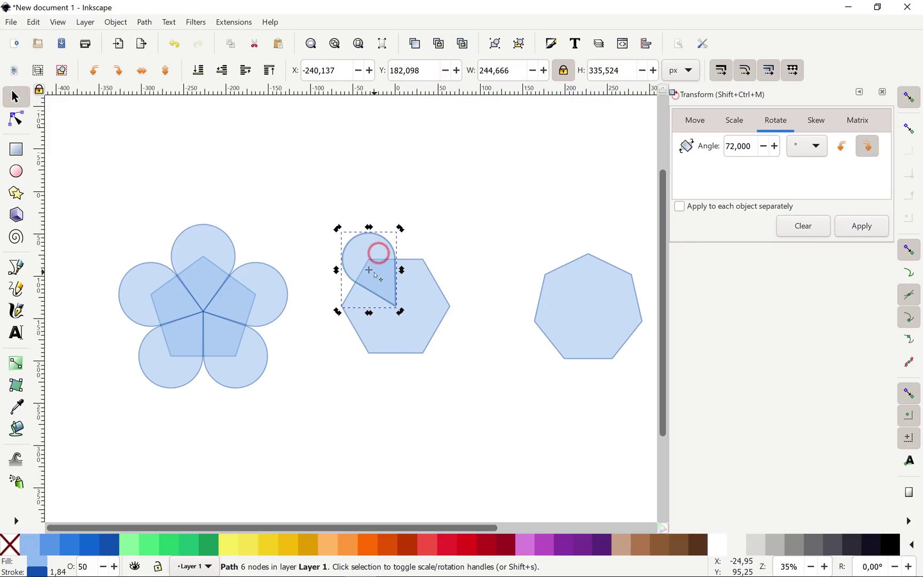
drag(373, 272, 396, 306)
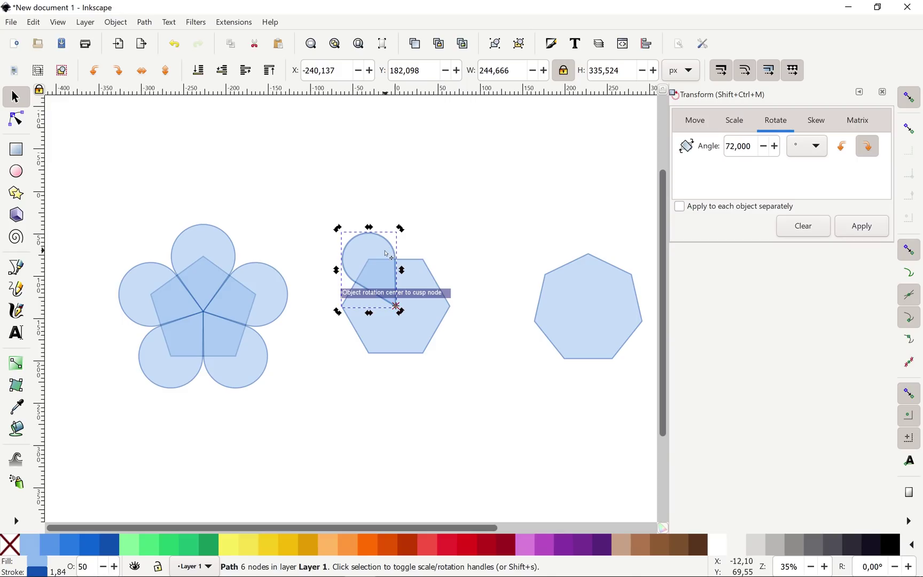
Duplicate the hexagon petal and rotate the copy clockwise by 360/6 degrees using the Transform settings.
key(ctrl+d)
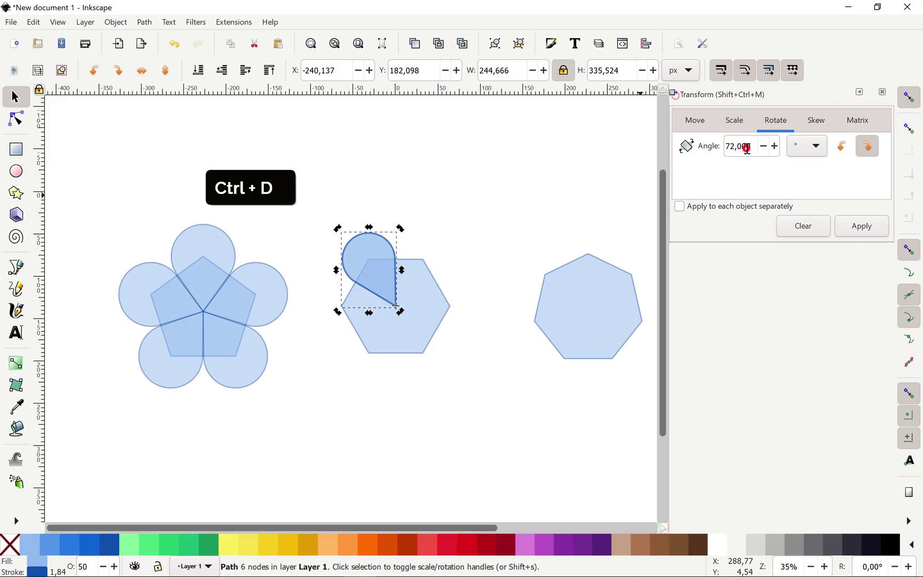
drag(730, 146, 726, 145)
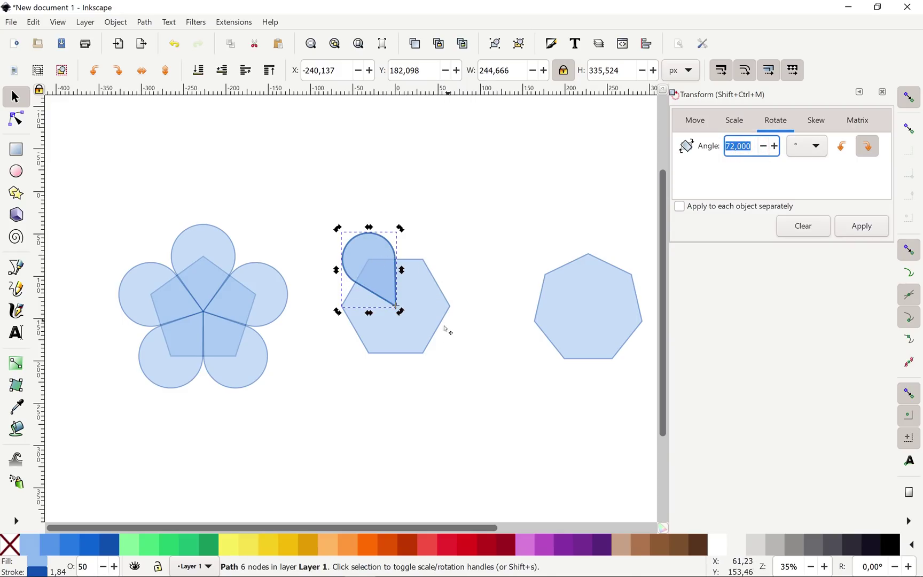
text(3)
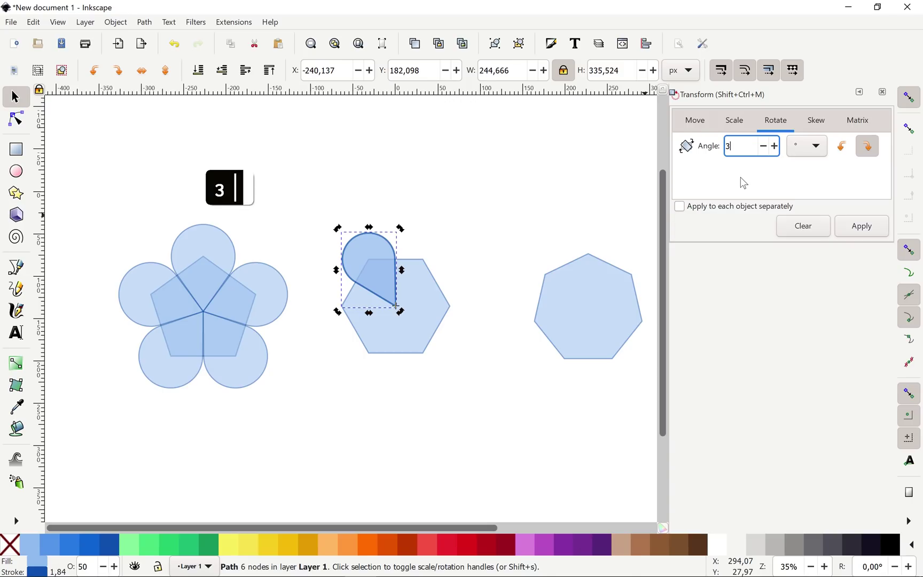
text(60/6)
key(Return)
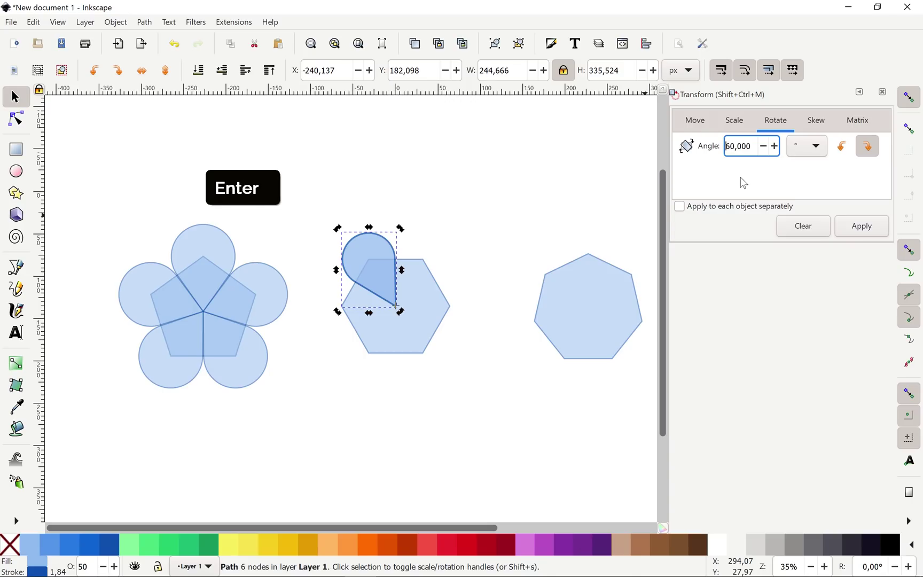
click(858, 225)
Create four more petals around the hexagon, duplicating the latest one and rotating each copy 60° clockwise, and deselect.
key(ctrl+d)
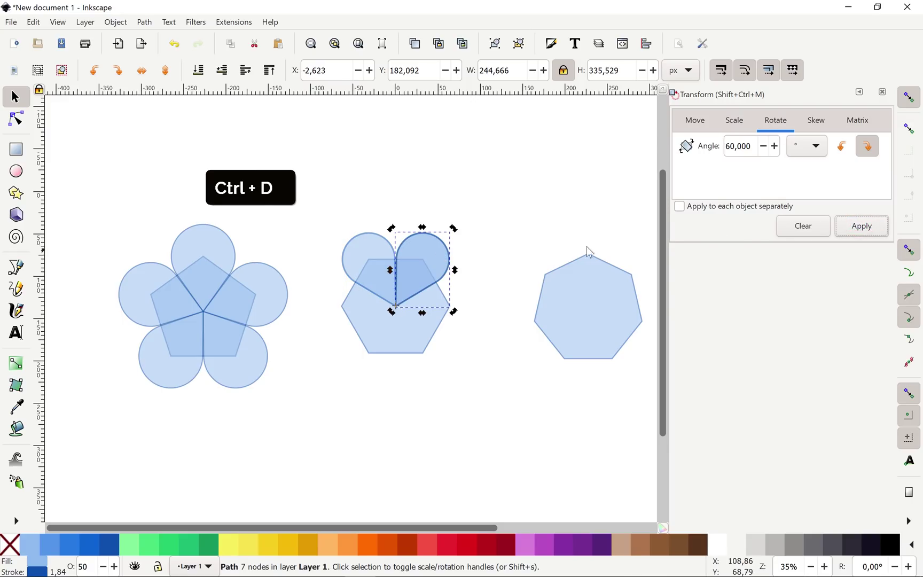
click(863, 226)
key(ctrl+d)
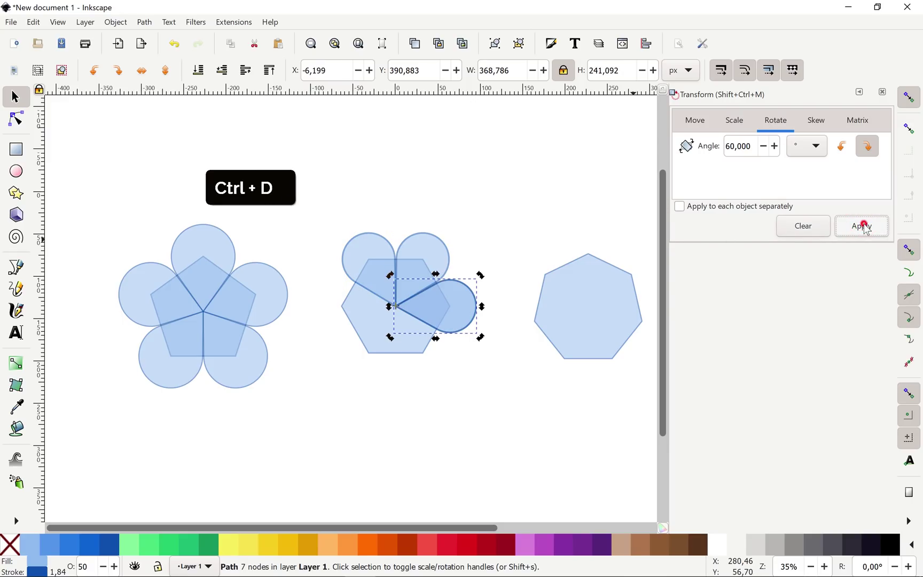
click(863, 227)
key(ctrl+d)
click(863, 227)
key(ctrl+d)
click(864, 227)
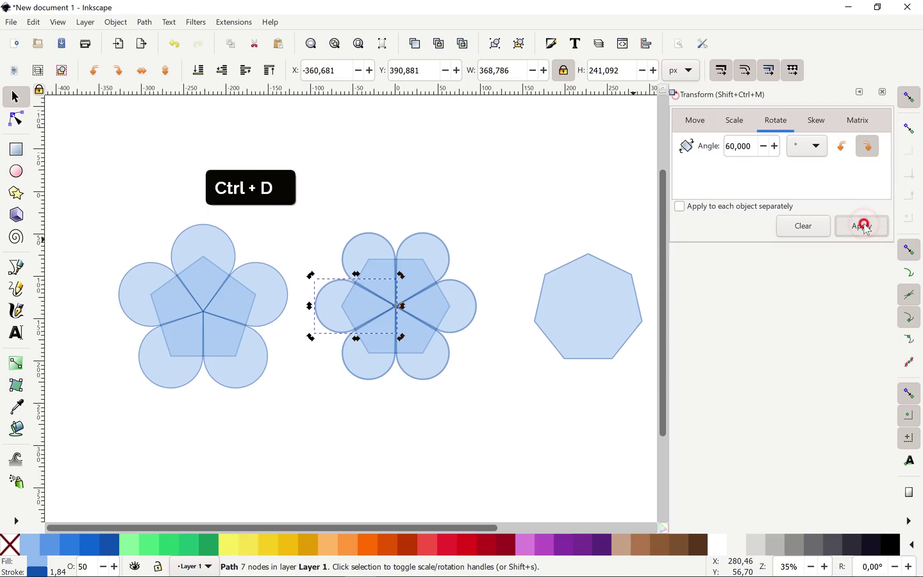
click(507, 227)
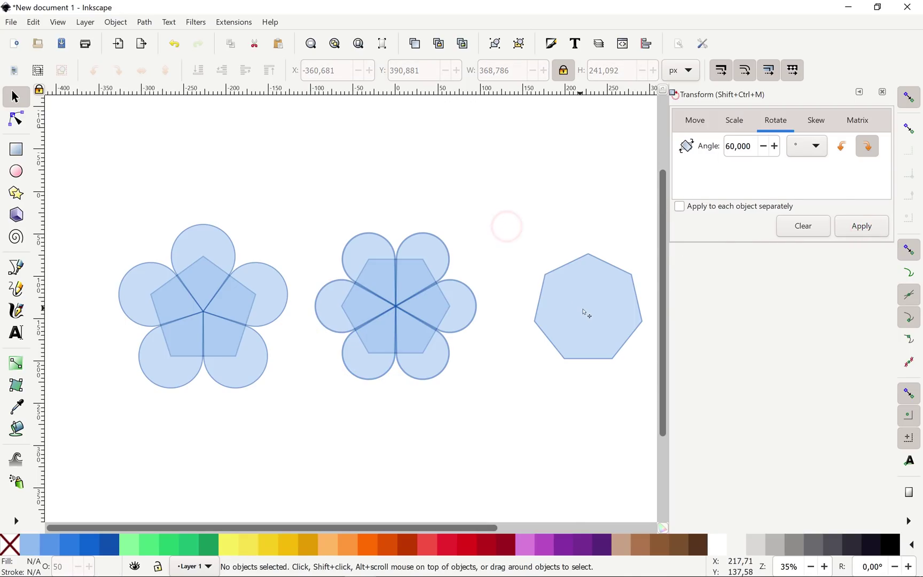
Draw a circle about 190 px wide centred on the heptagon's upper-left corner.
key(space)
drag(597, 363, 434, 362)
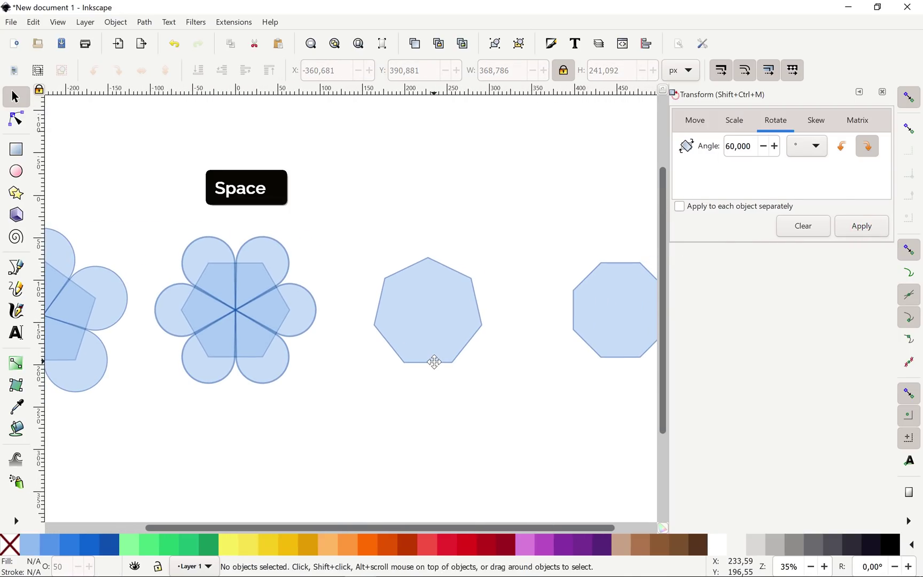
click(16, 171)
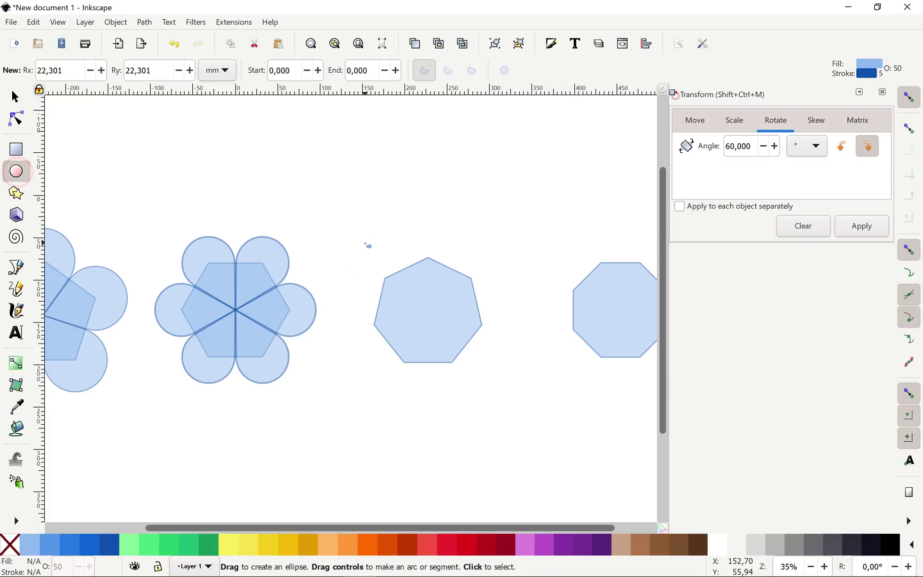
scroll(367, 245, up, 1)
drag(350, 258, 394, 301)
Measure the heptagon's side, set the circle's width to about 213 px centred on the corner, and deselect it.
key(m)
drag(429, 400, 428, 381)
key(s)
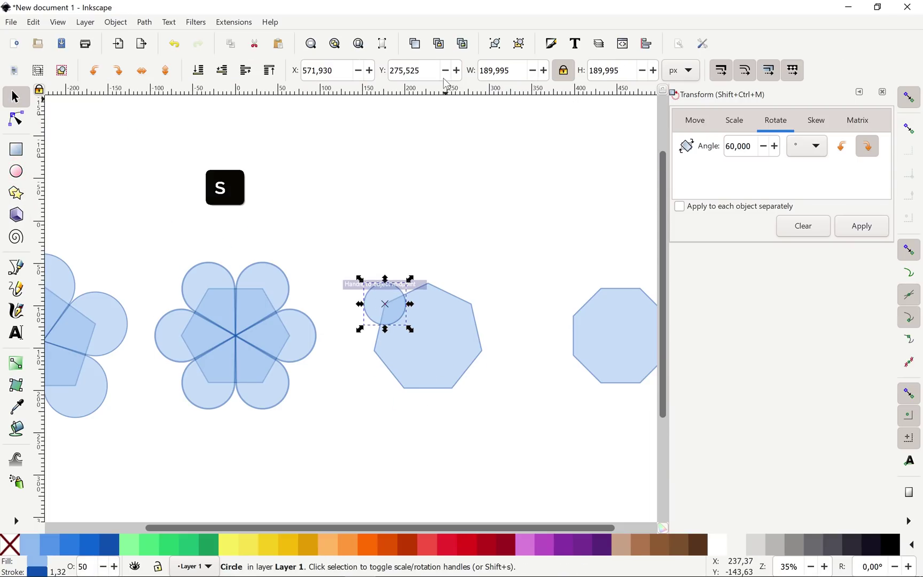
triple_click(497, 70)
text(213,)
key(Return)
key(Escape)
Draw a triangle from the circle's intersections with the heptagon to the heptagon's centre and unite it with the circle.
key(b)
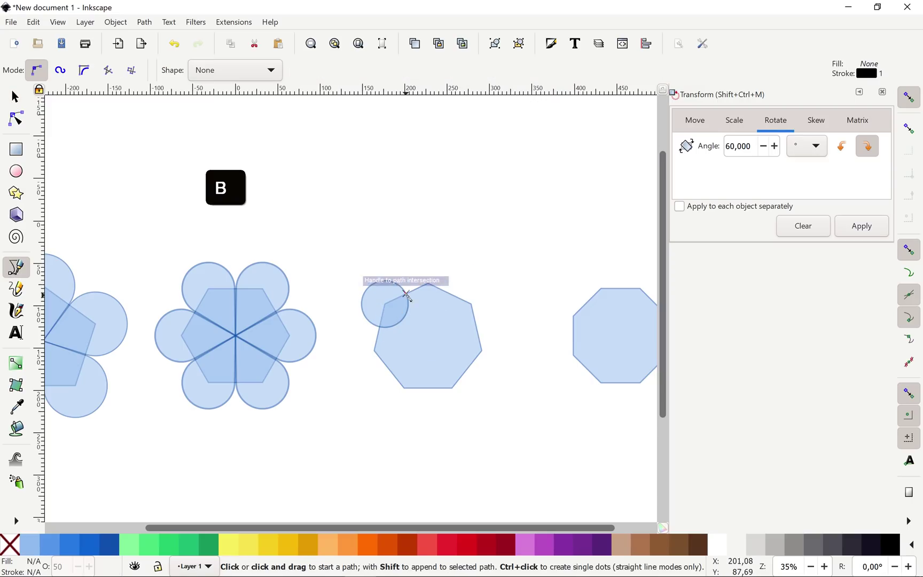
click(406, 293)
click(428, 338)
click(380, 327)
click(406, 293)
key(s)
key(ctrl+plus)
Fill the heptagon with seven petals by repeatedly duplicating the petal and rotating each copy 51,429° clockwise about the heptagon's centre.
triple_click(730, 147)
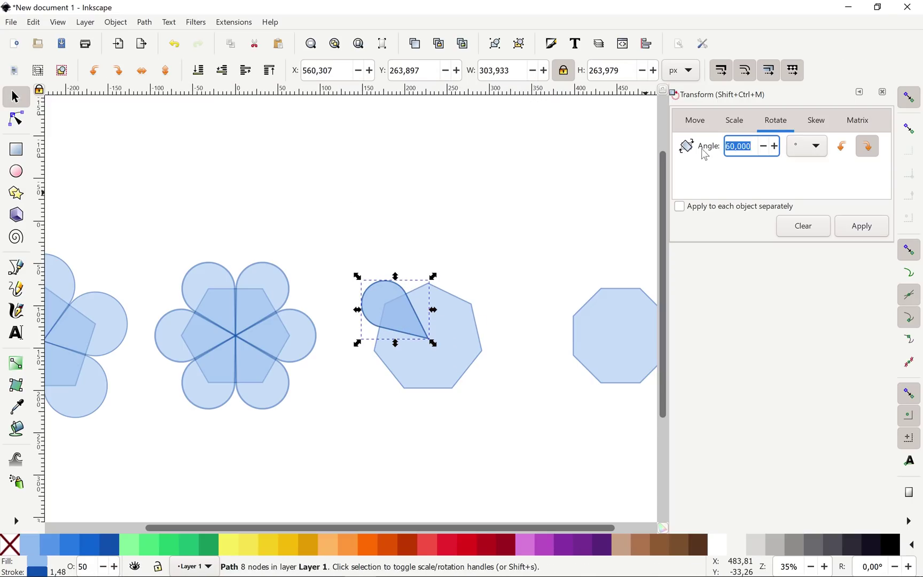
text(51,429)
key(Return)
key(ctrl+d)
click(862, 225)
key(ctrl+d)
click(862, 226)
Draw a circle about 131 px wide centred on the octagon's upper-left corner and measure the octagon's bottom side.
drag(635, 267, 406, 311)
key(ctrl+v)
key(m)
drag(431, 381, 470, 377)
Set the octagon circle's width to 174,12 px and centre it on the octagon's upper-left corner.
key(s)
click(507, 70)
text(174,12)
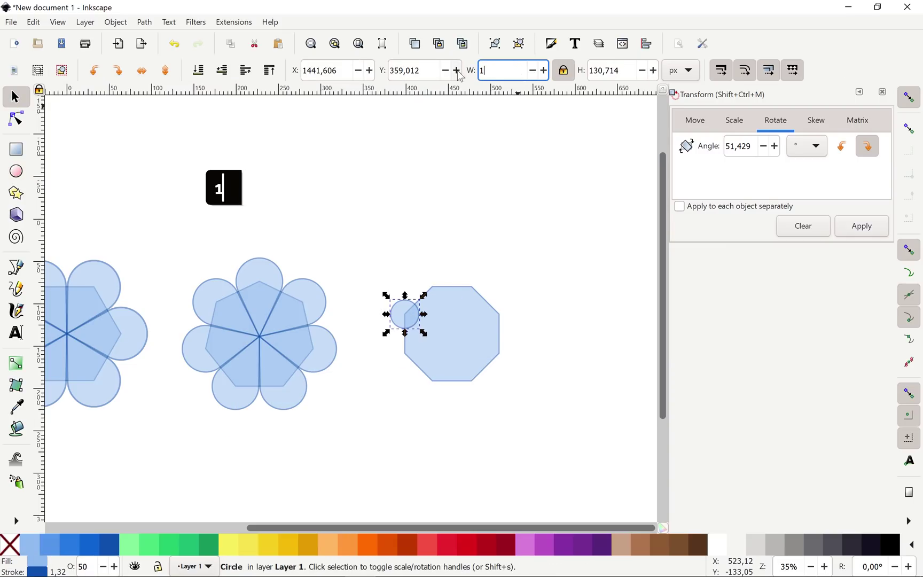
key(Return)
key(Escape)
drag(419, 327, 414, 322)
Draw a closed triangle with the Pen tool joining the circle's two intersections with the octagon to the octagon's centre.
key(b)
click(422, 300)
click(404, 334)
click(453, 334)
click(422, 301)
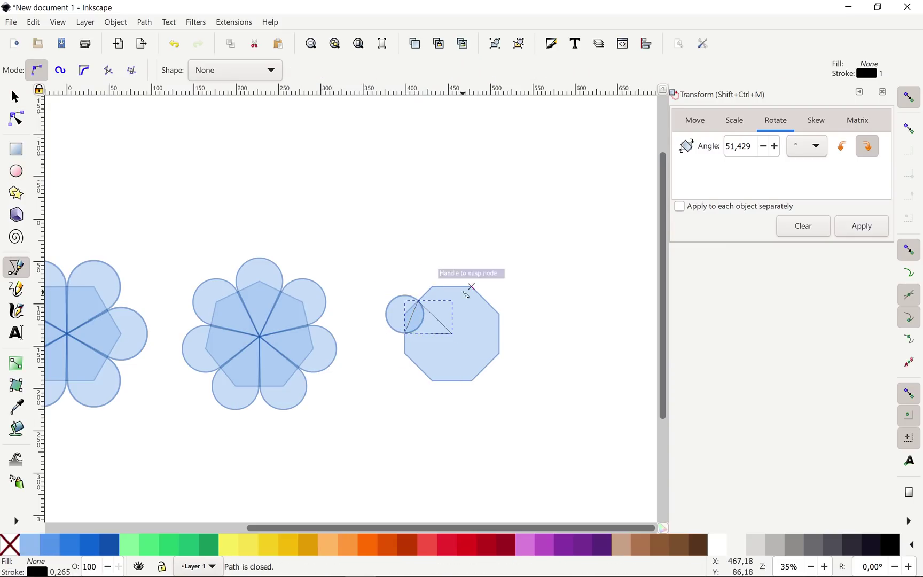
Select the octagon's circle and triangle and merge them into a single petal path.
key(s)
drag(374, 286, 475, 353)
key(ctrl+asterisk)
Fill the octagon with eight petals by duplicating and rotating copies 360/8° clockwise about its centre, and hide the open dialogs.
key(ctrl+d)
triple_click(743, 145)
text(360/8)
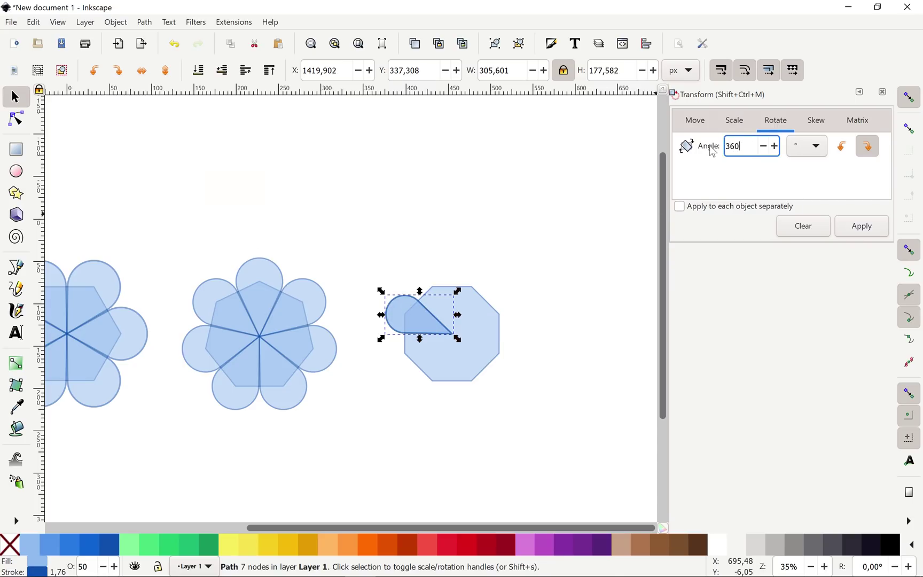
key(ctrl+d)
click(861, 227)
key(ctrl+d)
click(861, 227)
key(ctrl+d)
click(861, 226)
key(F12)
key(Escape)
key(4)
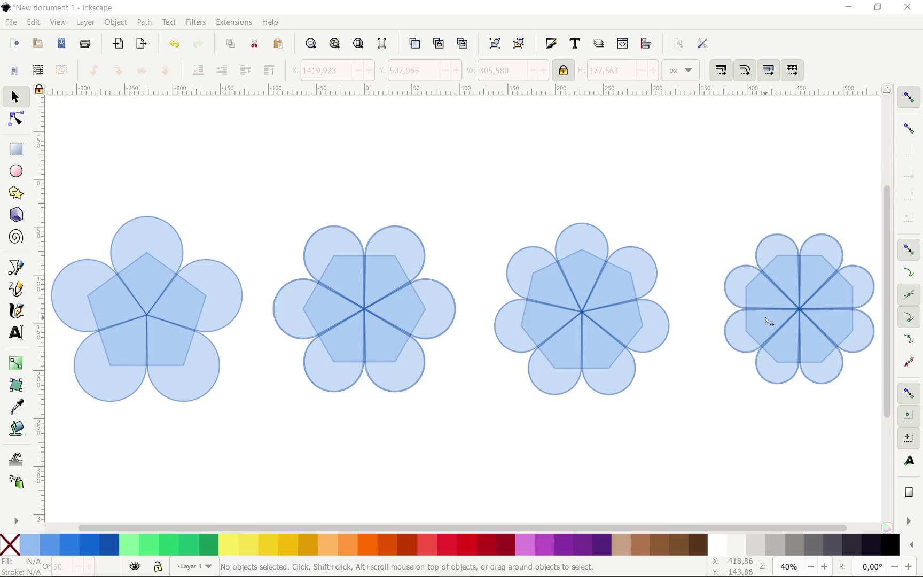
Select all eight petals without the octagon itself, try moving them off it and undo that move.
click(778, 252)
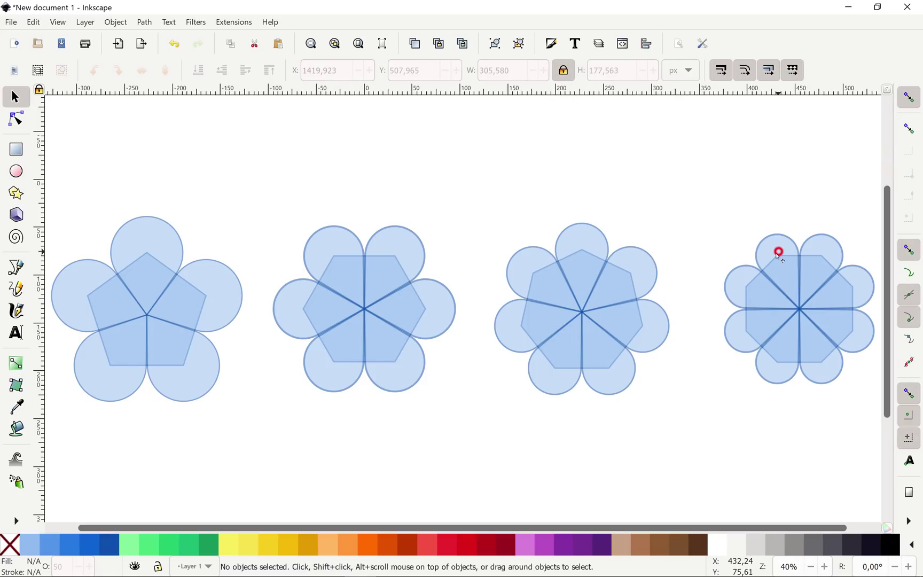
shift+click(816, 247)
shift+click(860, 286)
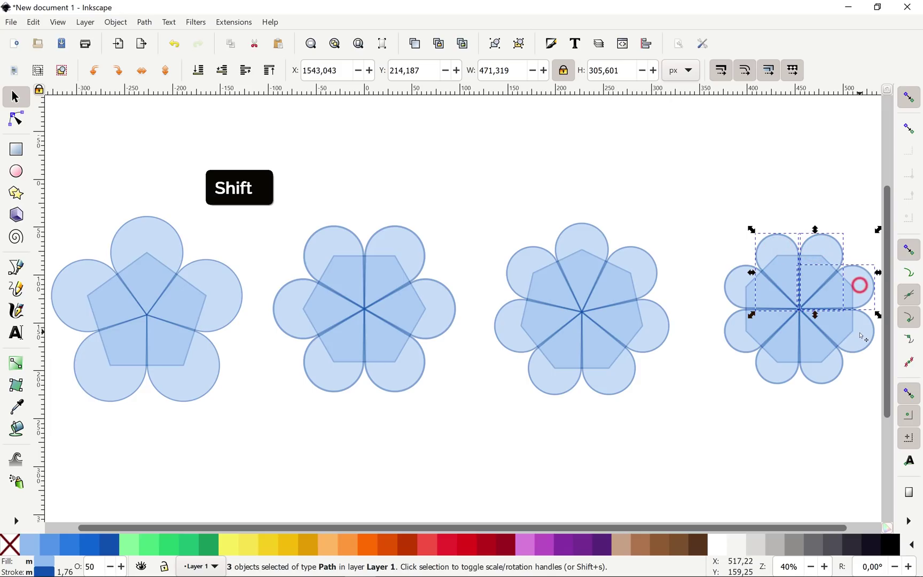
shift+click(859, 333)
shift+click(832, 368)
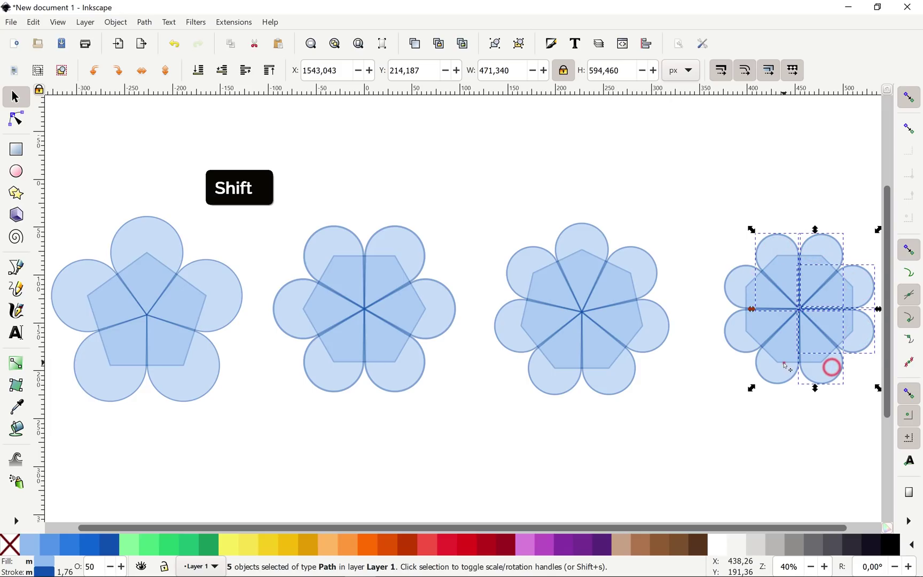
shift+click(745, 330)
shift+click(736, 278)
drag(766, 290, 672, 216)
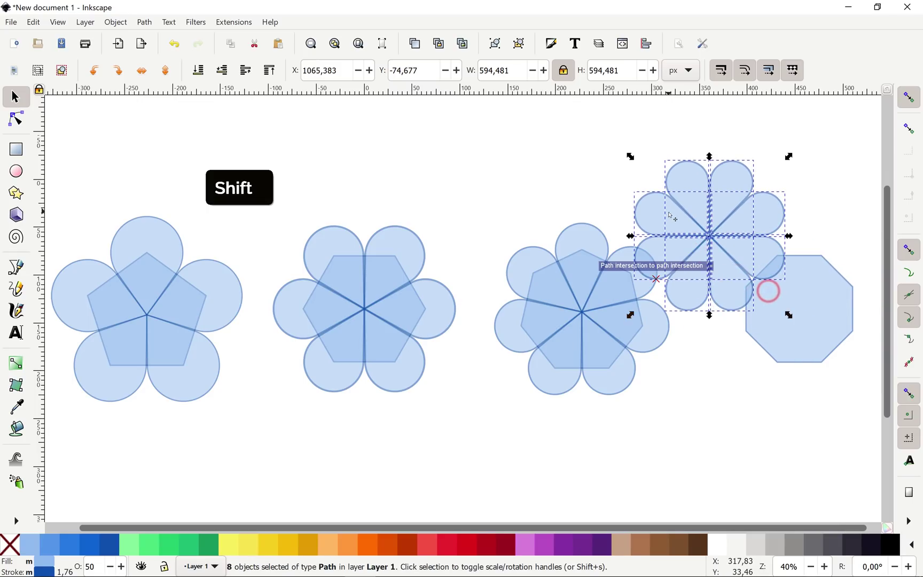
key(ctrl+z)
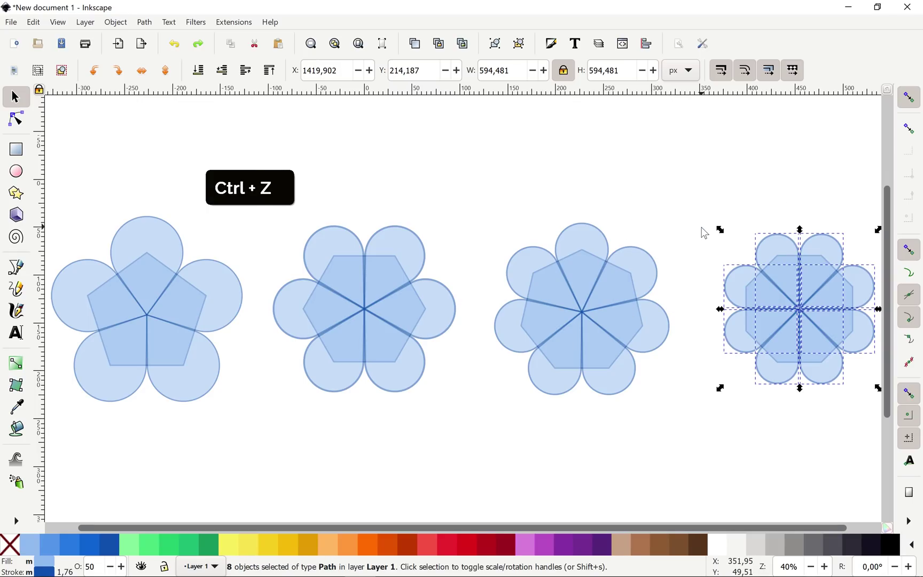
Copy the eight selected petals and paste them onto a new slide after slide 10 in PowerPoint's Waterdrop Infographics presentation.
key(ctrl+c)
key(ctrl+super+Left)
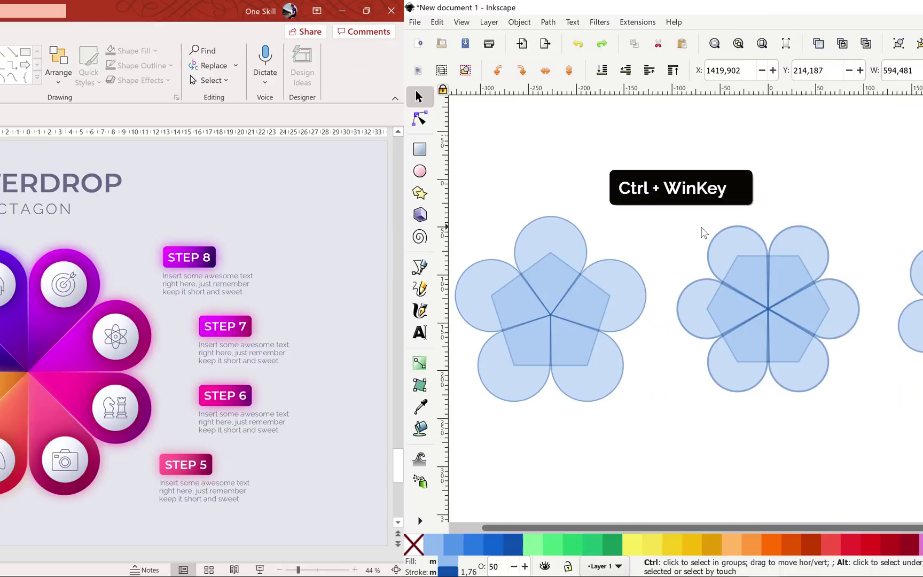
click(113, 548)
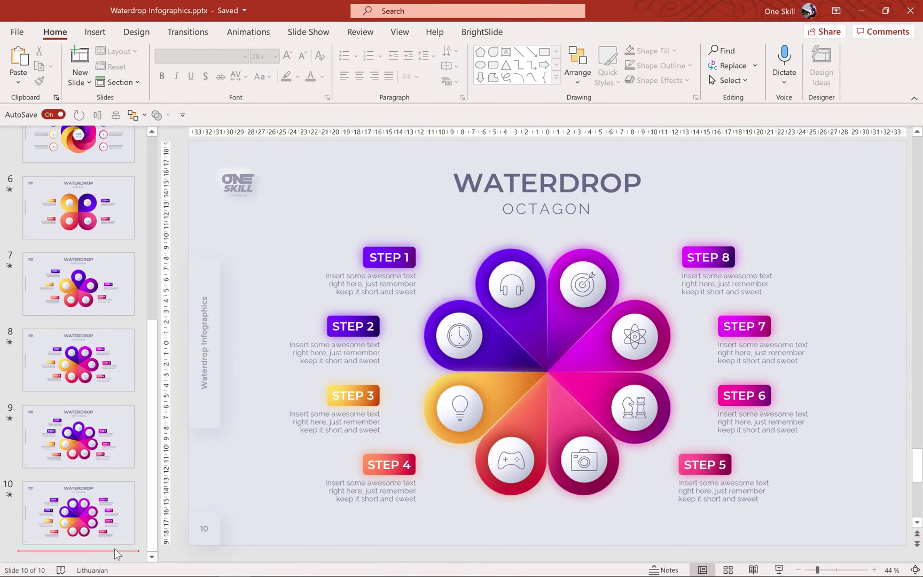
key(Return)
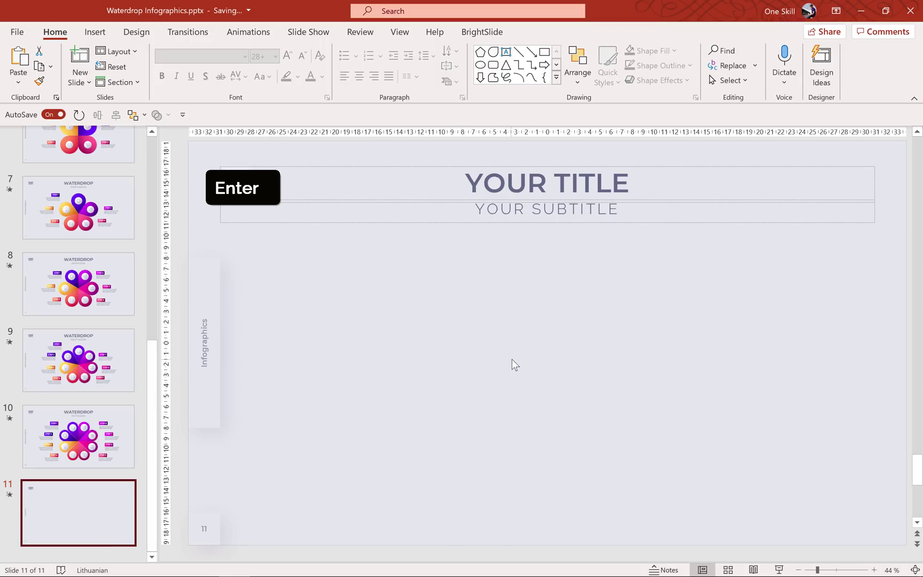
click(513, 359)
key(ctrl+v)
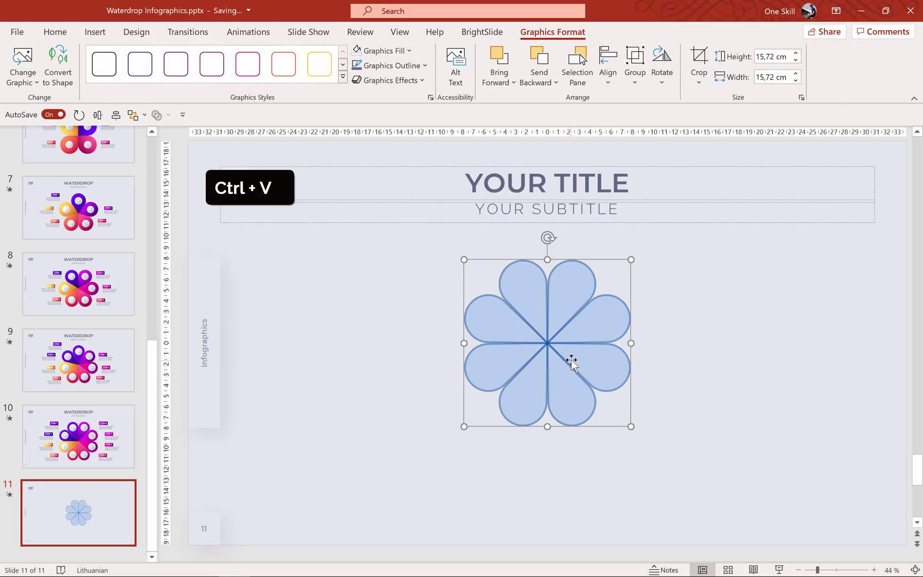